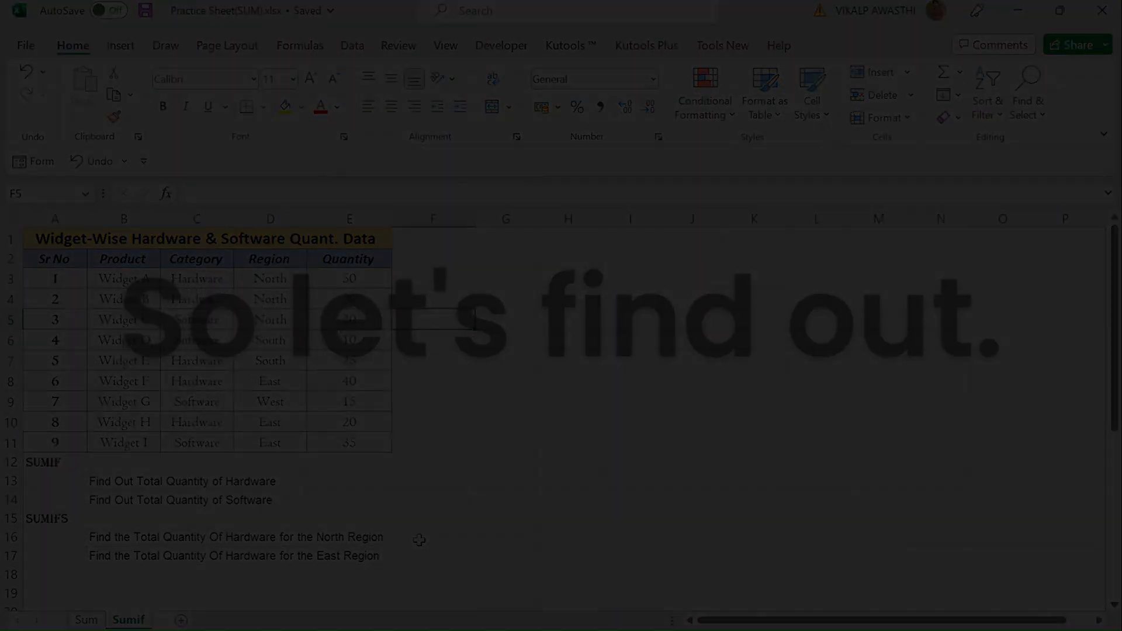
Enter a SUMIF formula in F13 totalling quantities E3:E11 where the category range C3:C11 equals "hardware"
left_click(431, 482)
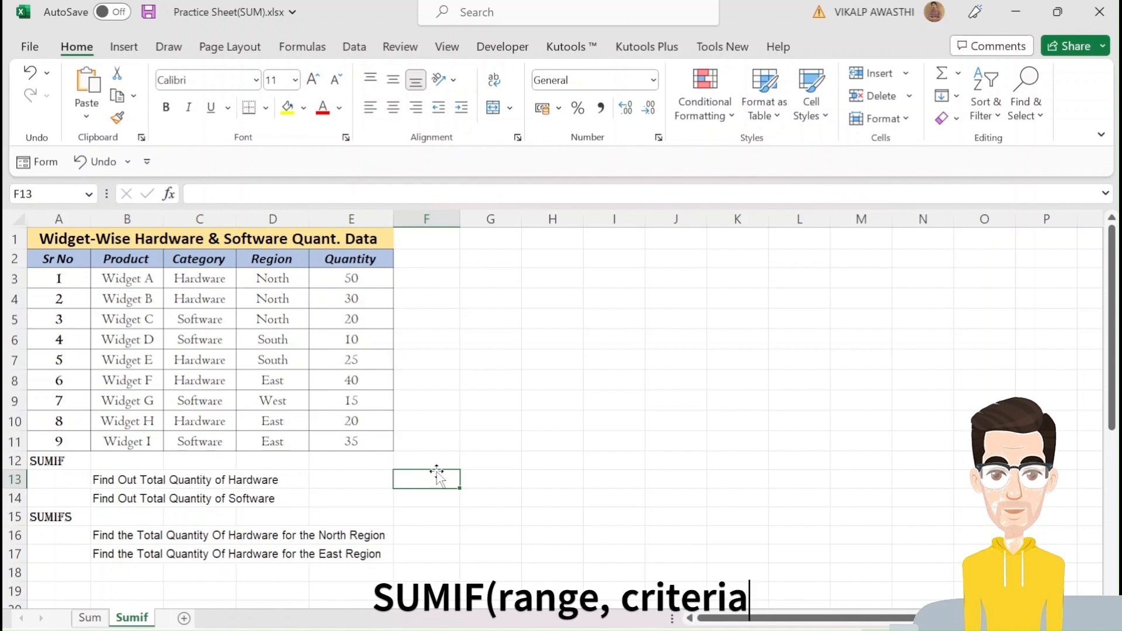
type("=sumif(")
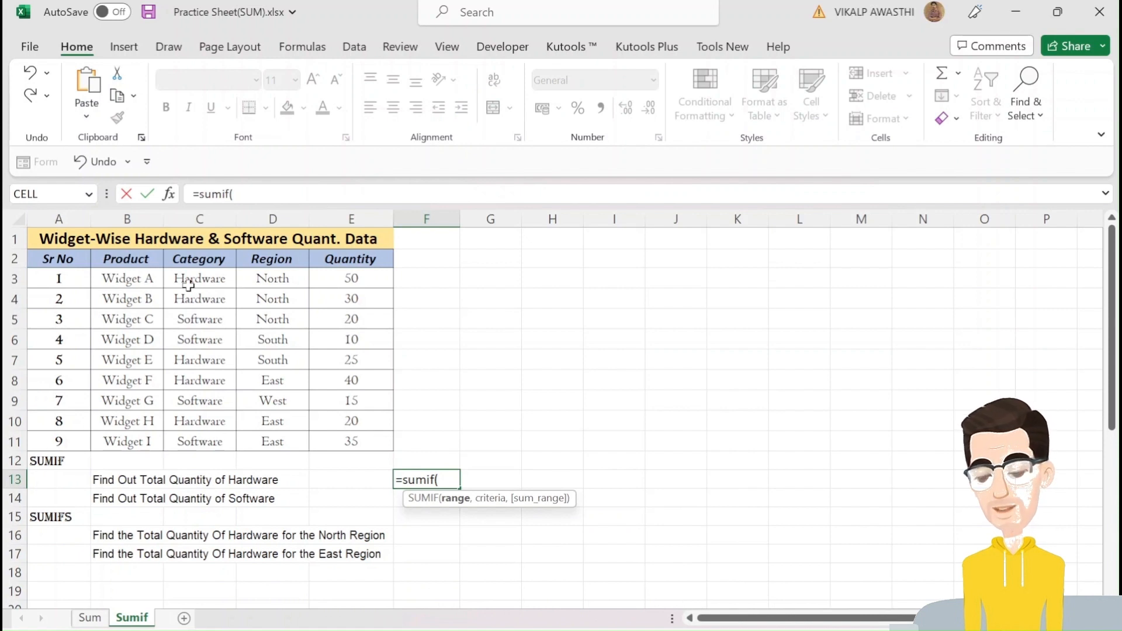
left_click_drag(187, 285, 186, 441)
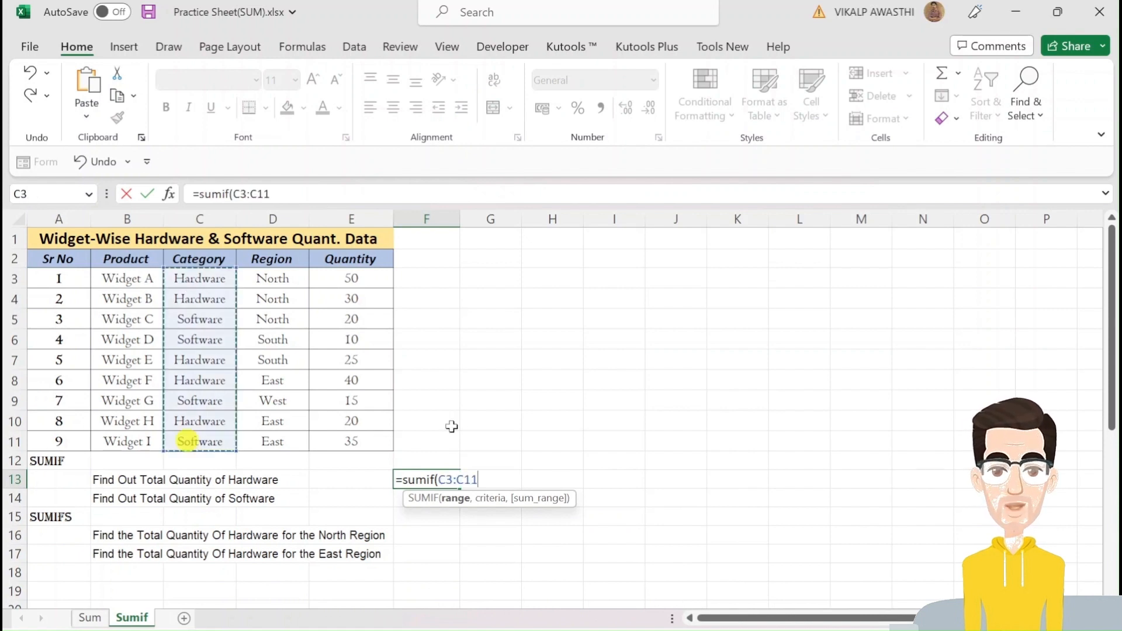
type(",\"hardwqa")
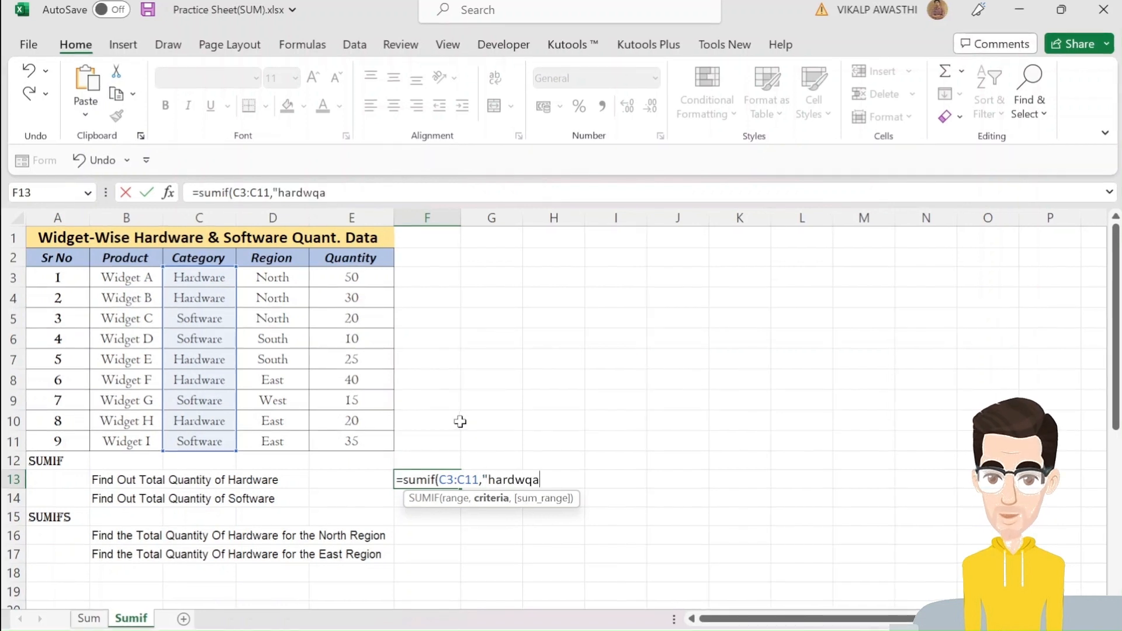
key("BackSpace")
key("BackSpace")
type("are")
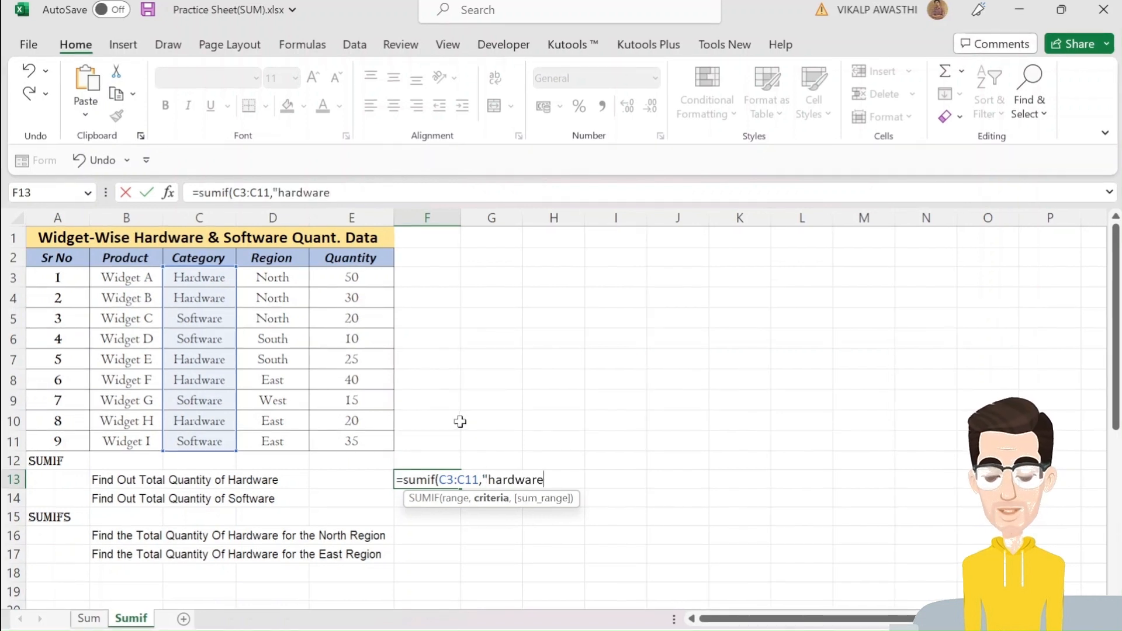
type("\",")
left_click(351, 277)
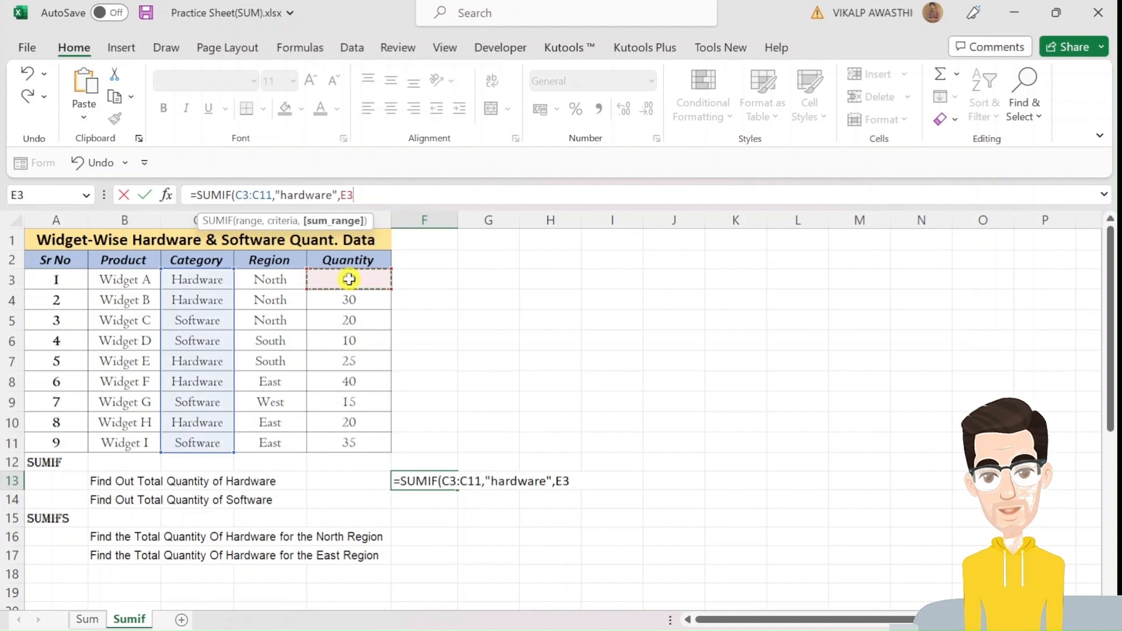
left_click_drag(349, 279, 345, 446)
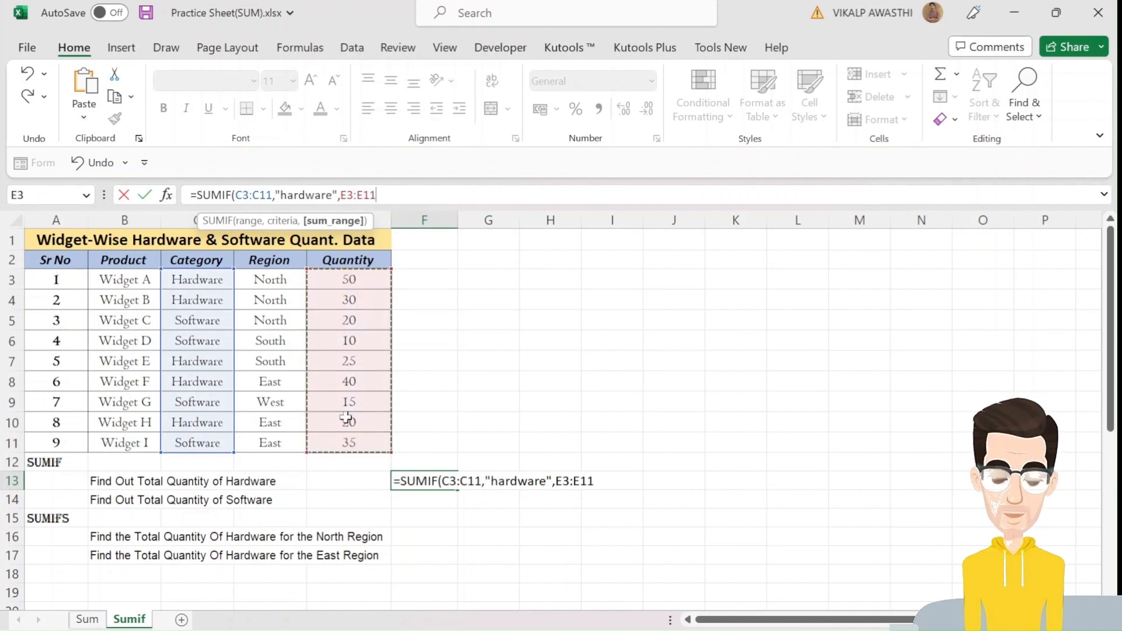
type(")")
key("Return")
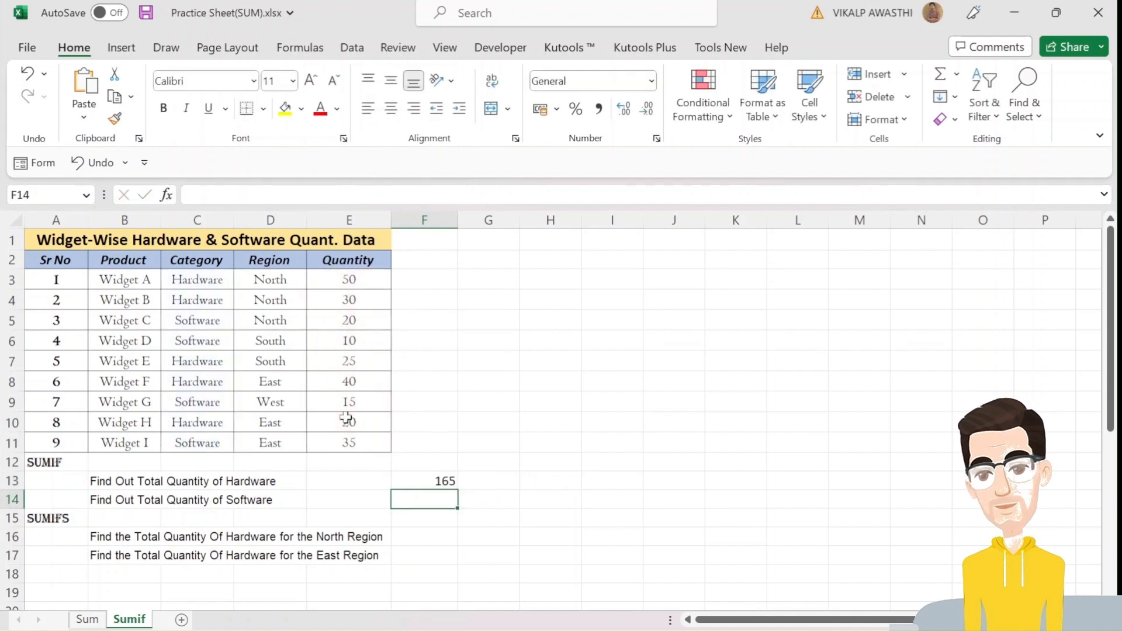
Enter a SUMIF formula in F14 totalling quantities E3:E11 where the category range C3:C11 equals "software"
left_click(408, 482)
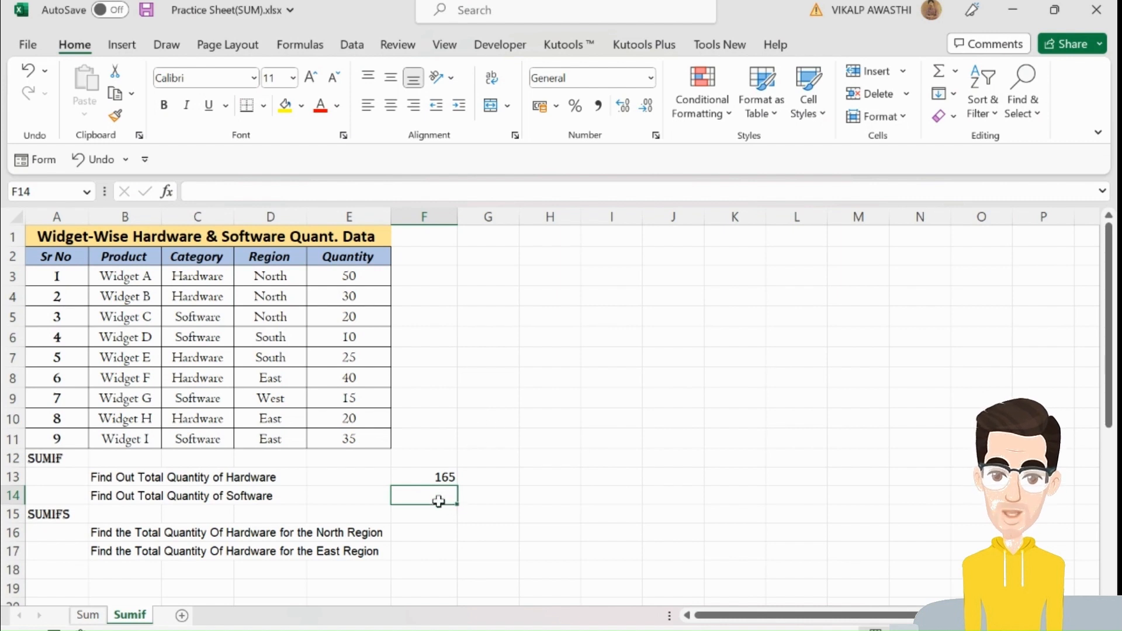
type("=")
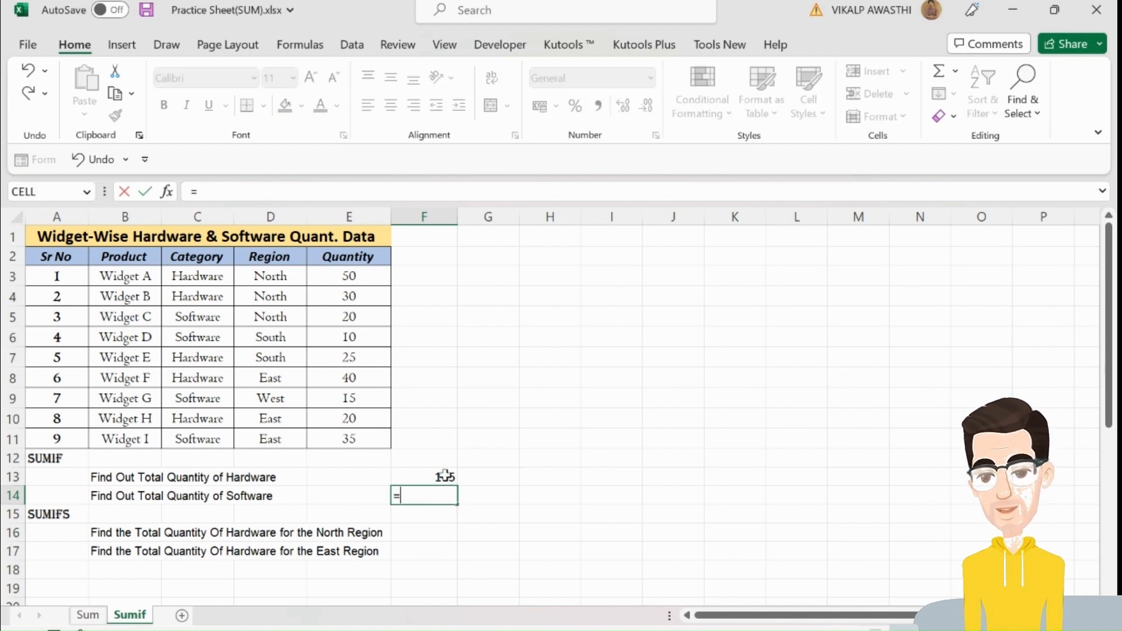
type("sumif")
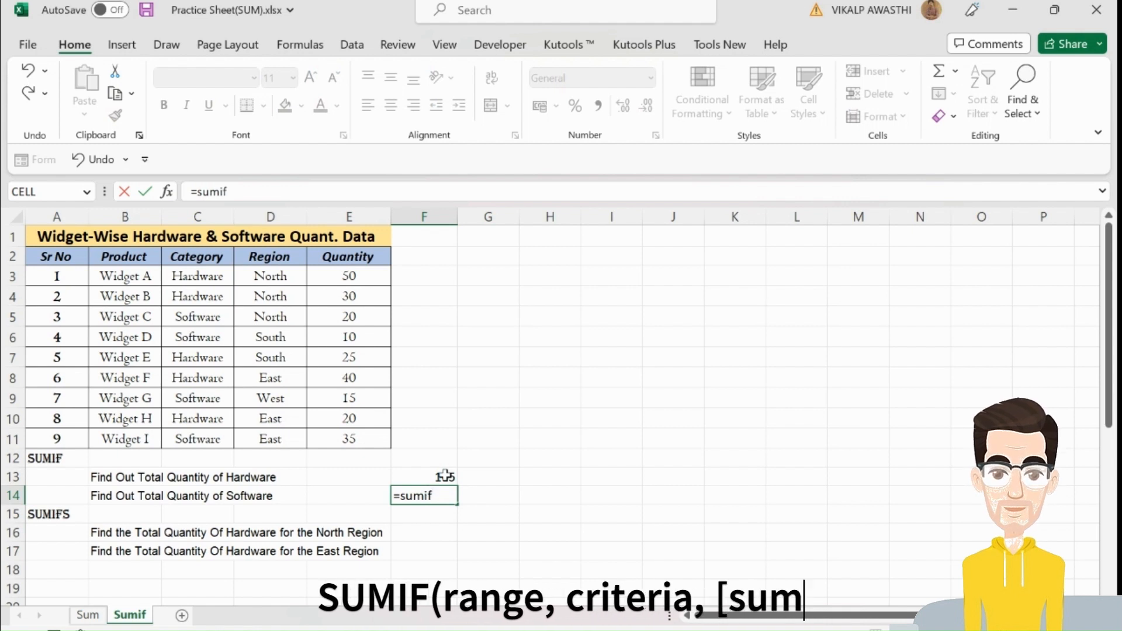
key("Tab")
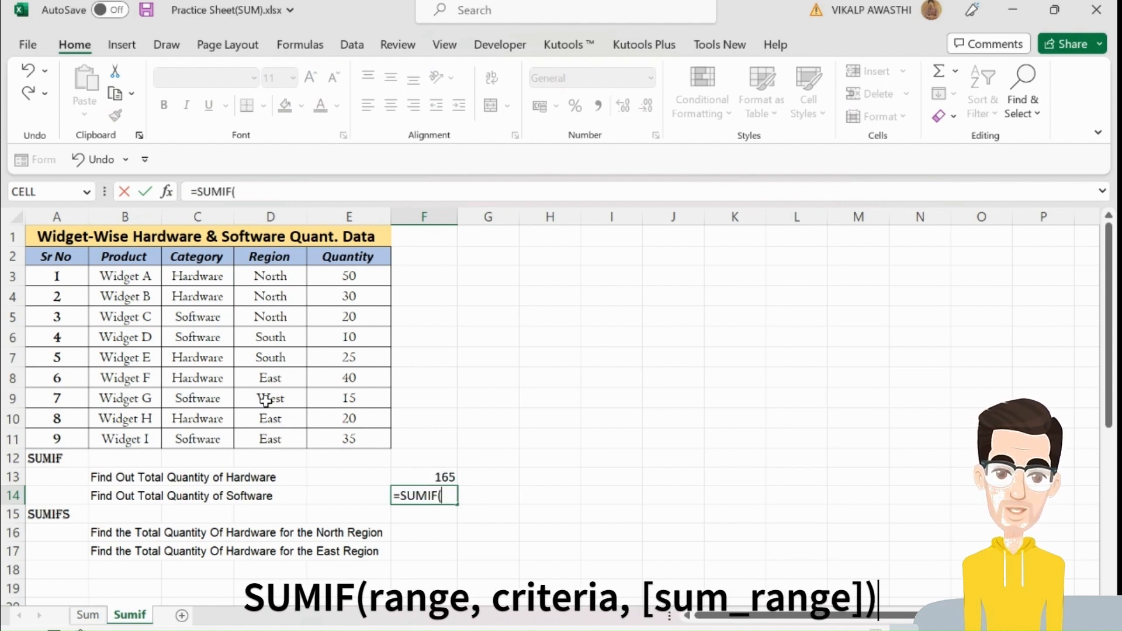
left_click(184, 278)
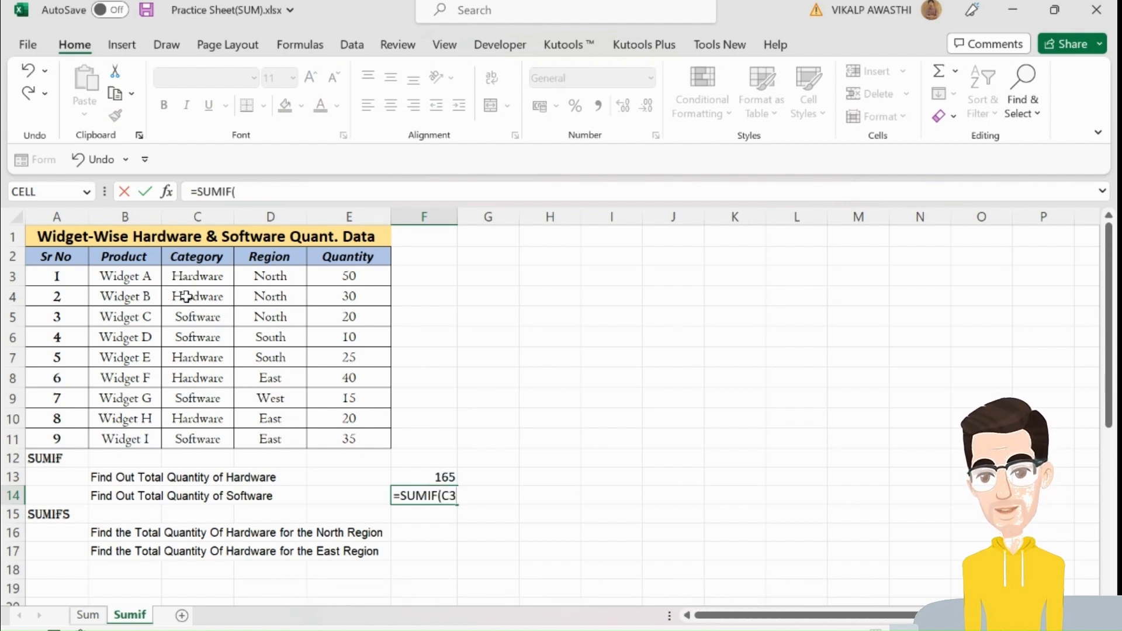
left_click_drag(185, 313, 192, 445)
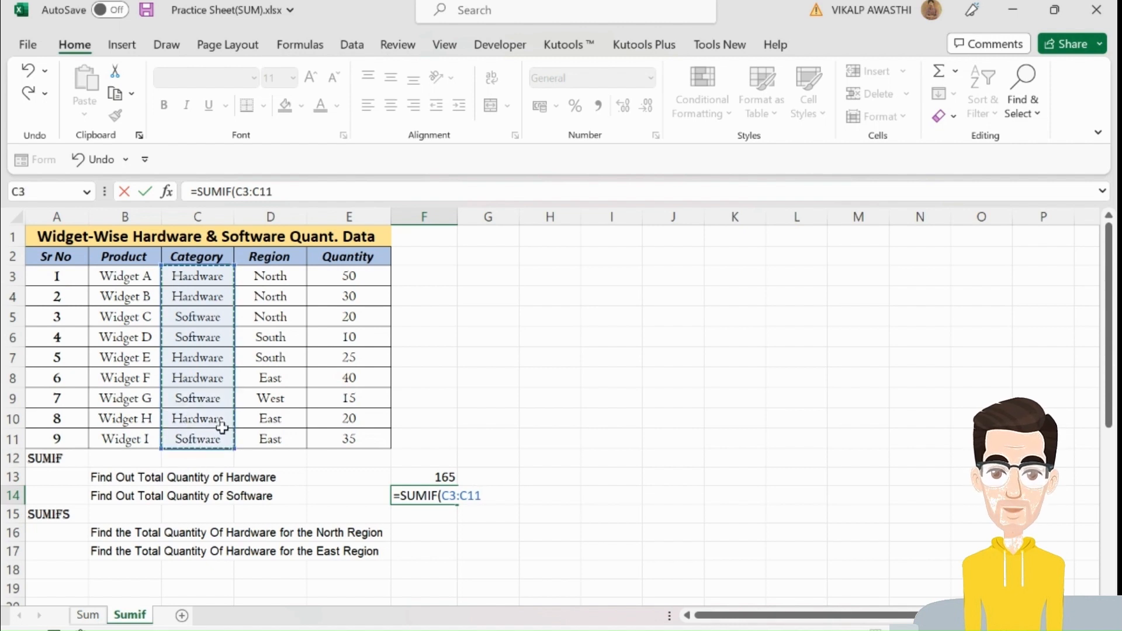
type(",")
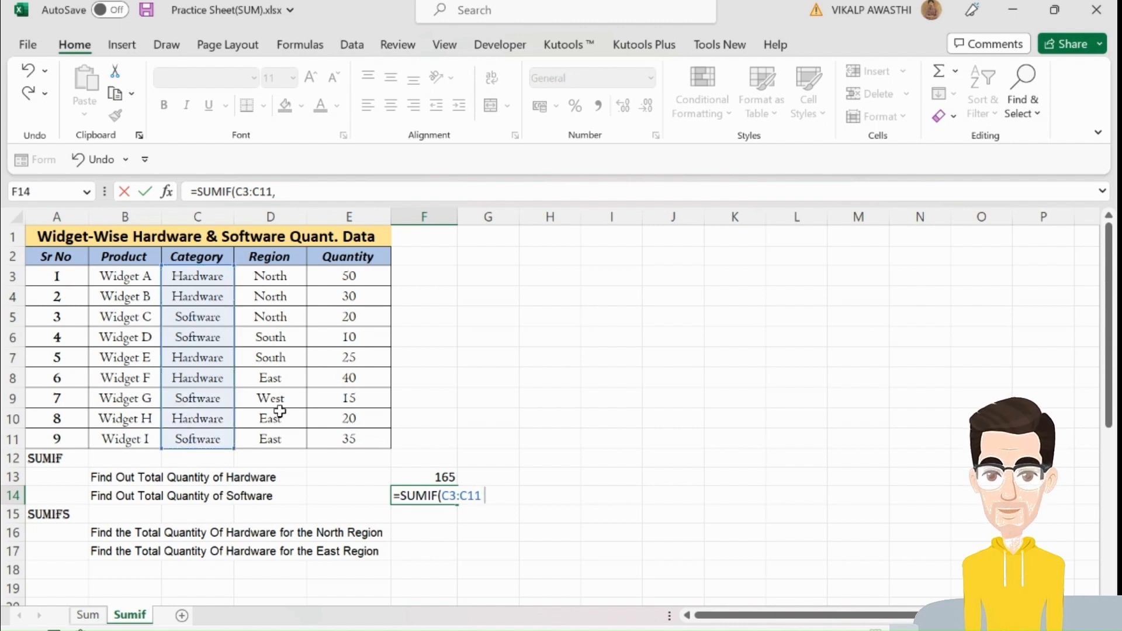
type("\"software")
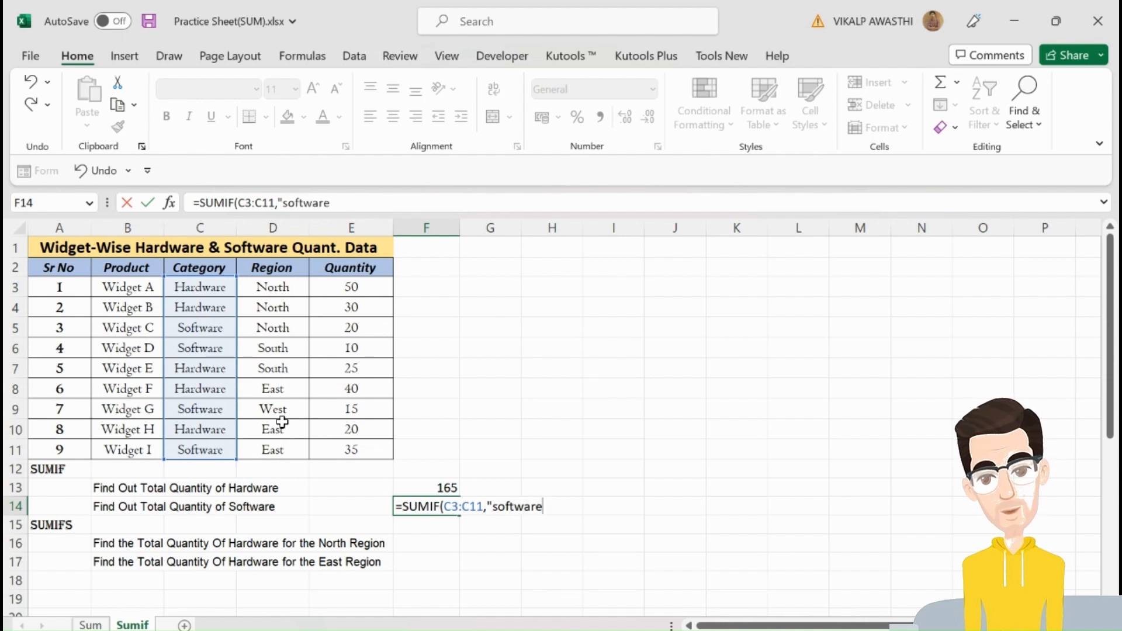
type("\",")
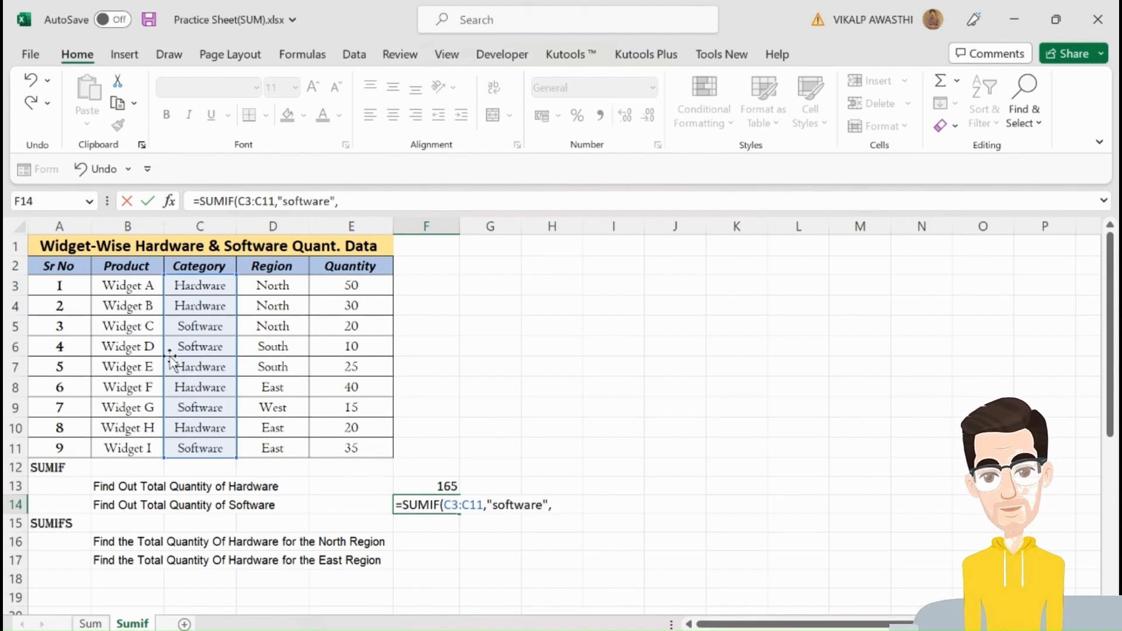
left_click_drag(351, 285, 348, 443)
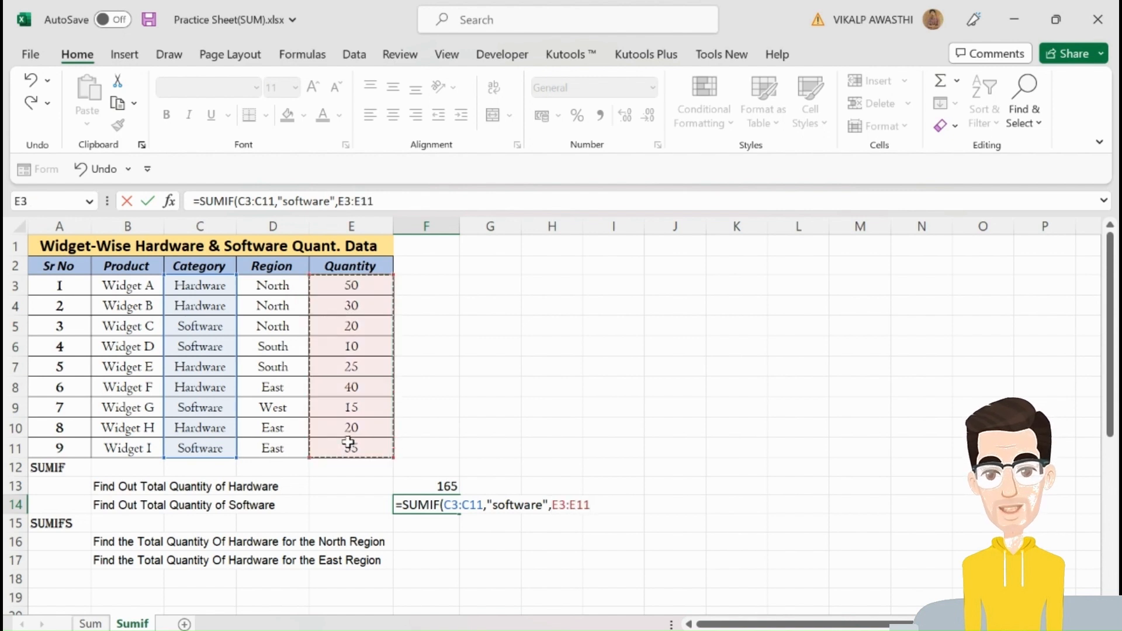
type(")")
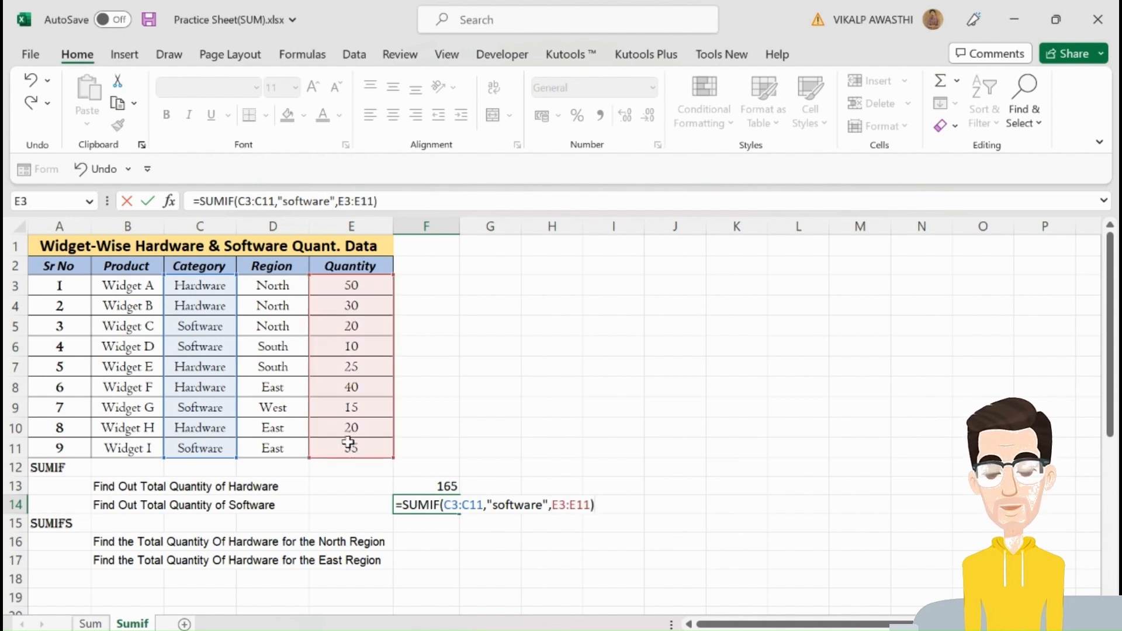
key("Return")
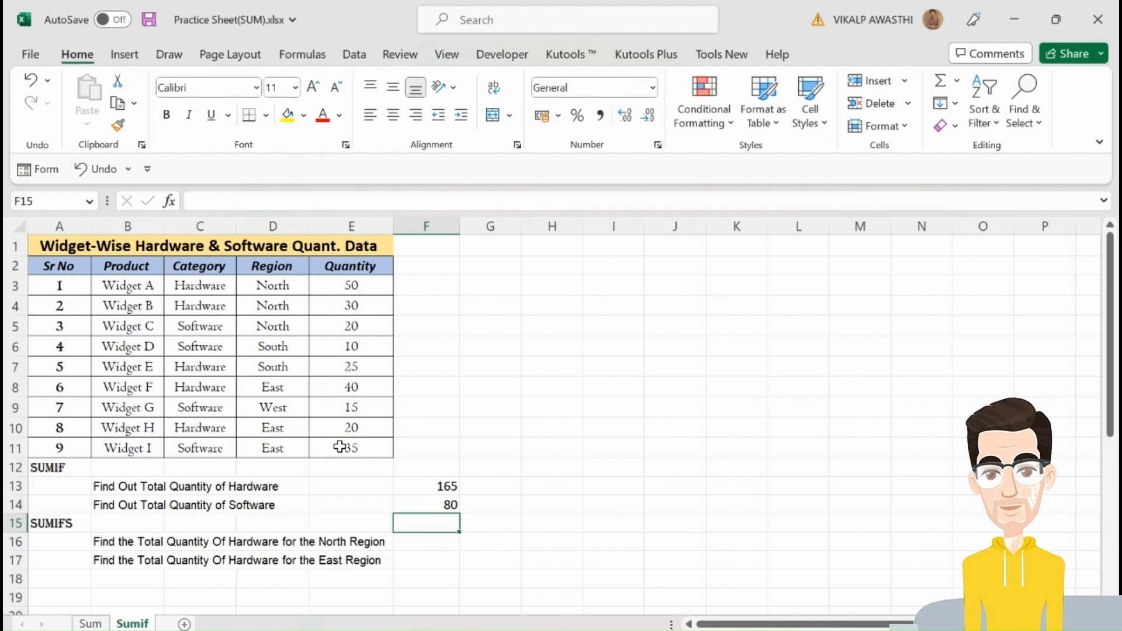
Start a SUMIFS formula in F16 with the quantities E3:E11 as the sum range
left_click(417, 509)
key("Down")
key("Down")
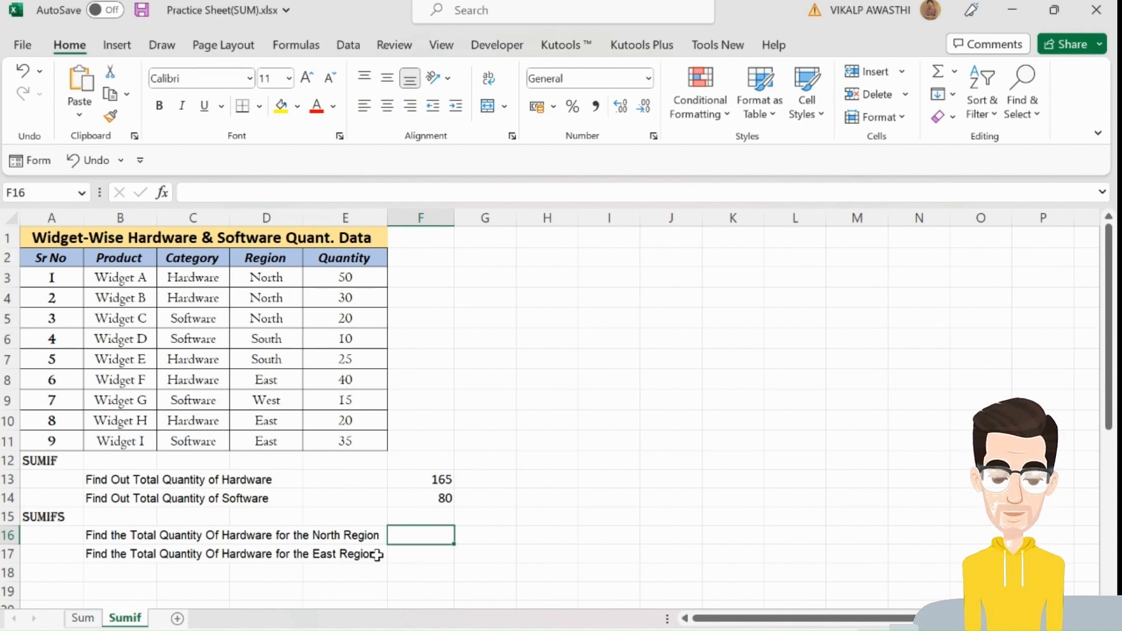
left_click(425, 539)
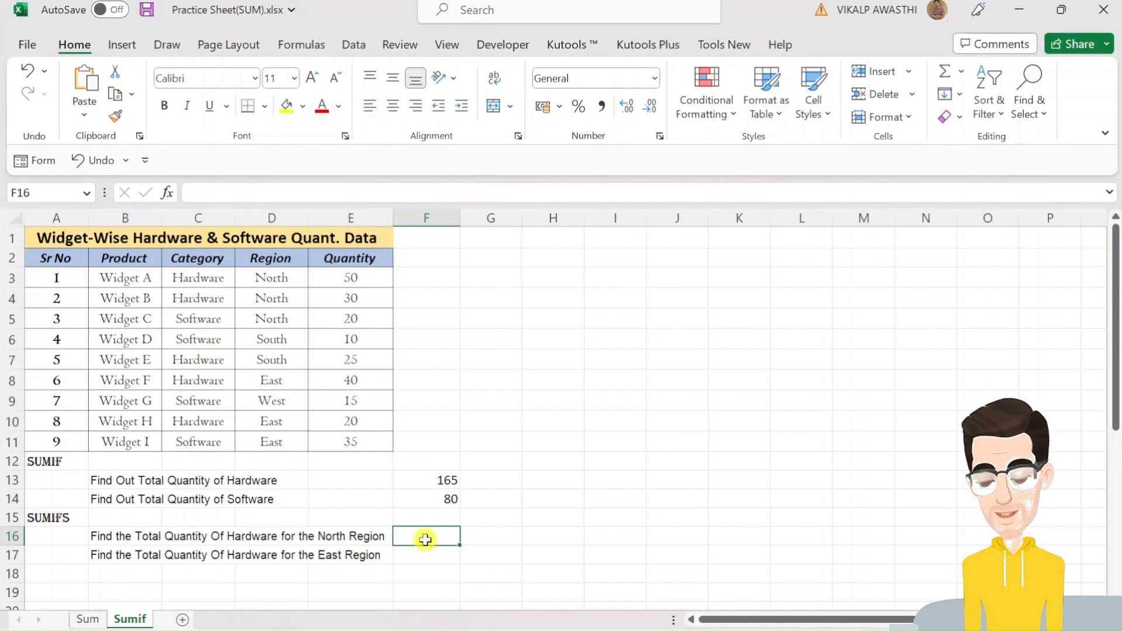
type("=s")
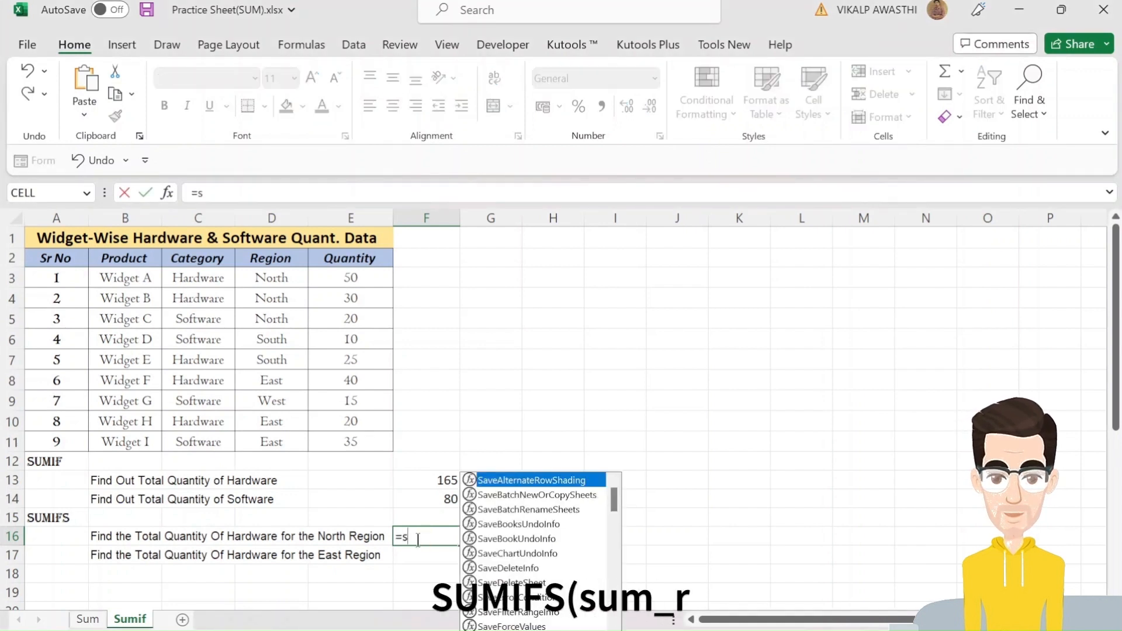
type("umif")
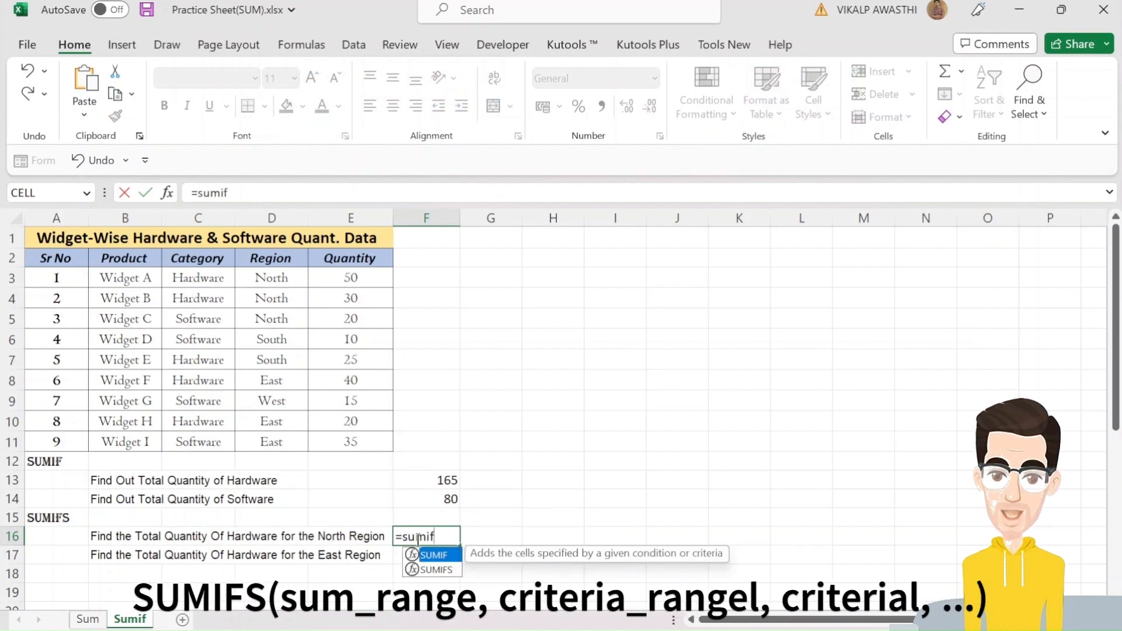
type("s(")
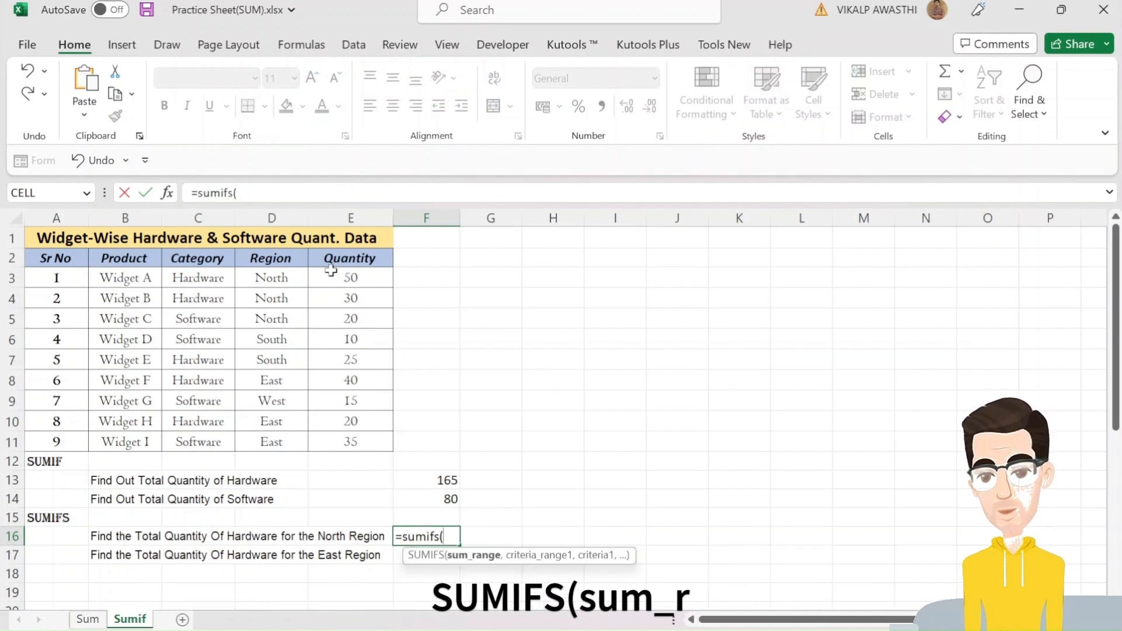
left_click_drag(330, 270, 335, 434)
type(",")
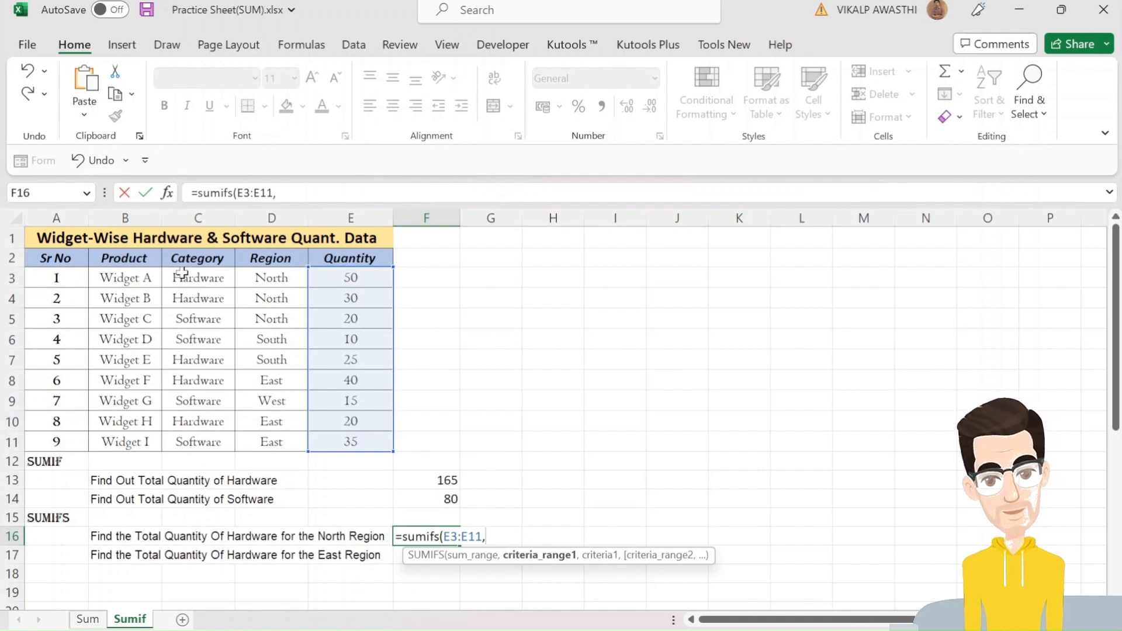
Add the first SUMIFS condition, matching the category range C3:C11 to "hardware"
left_click_drag(183, 273, 190, 416)
type(",")
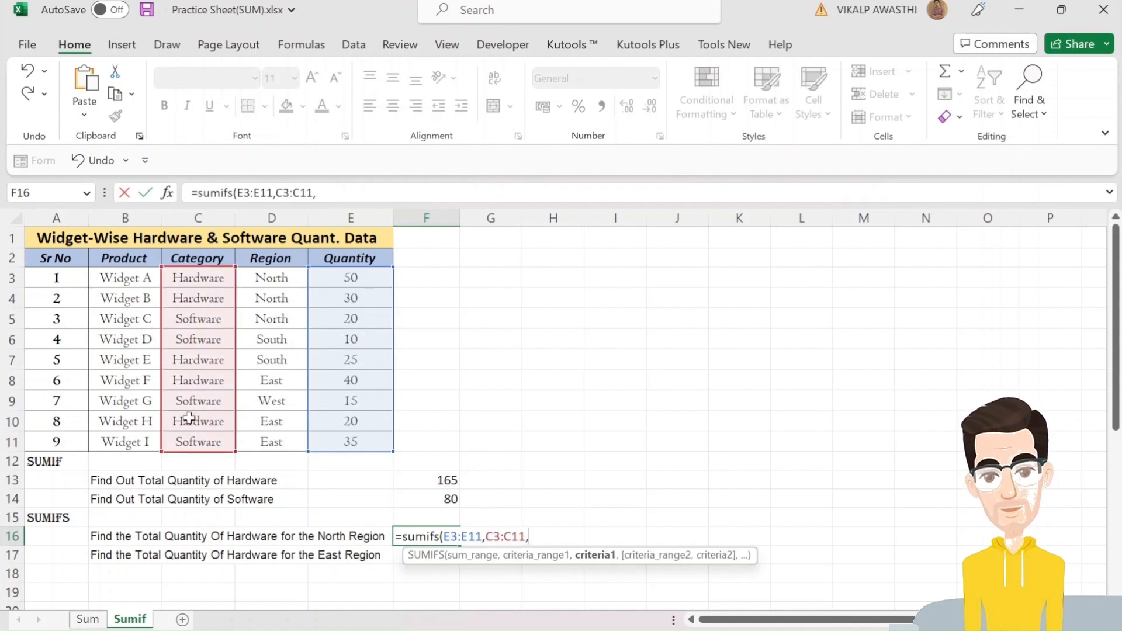
type("\"")
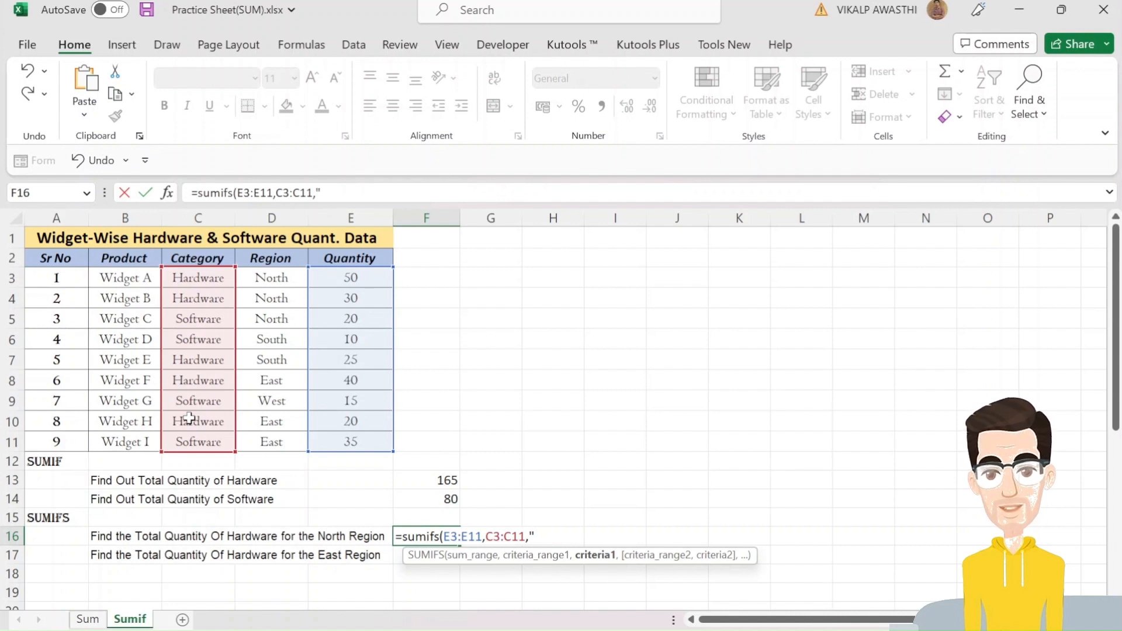
type("hard")
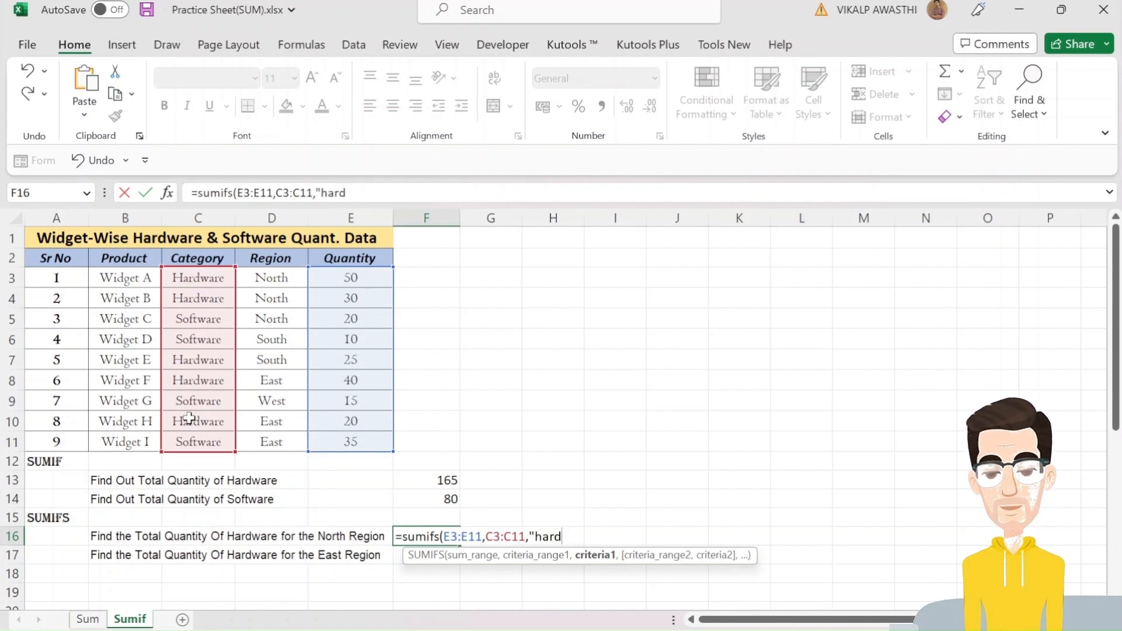
type("ware")
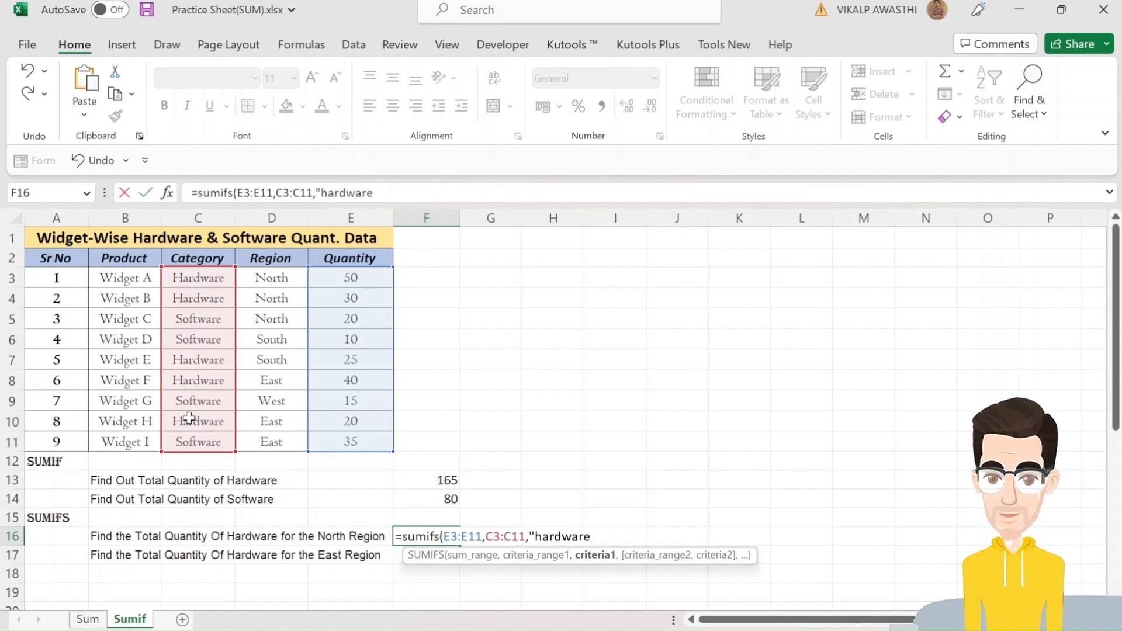
type("\",")
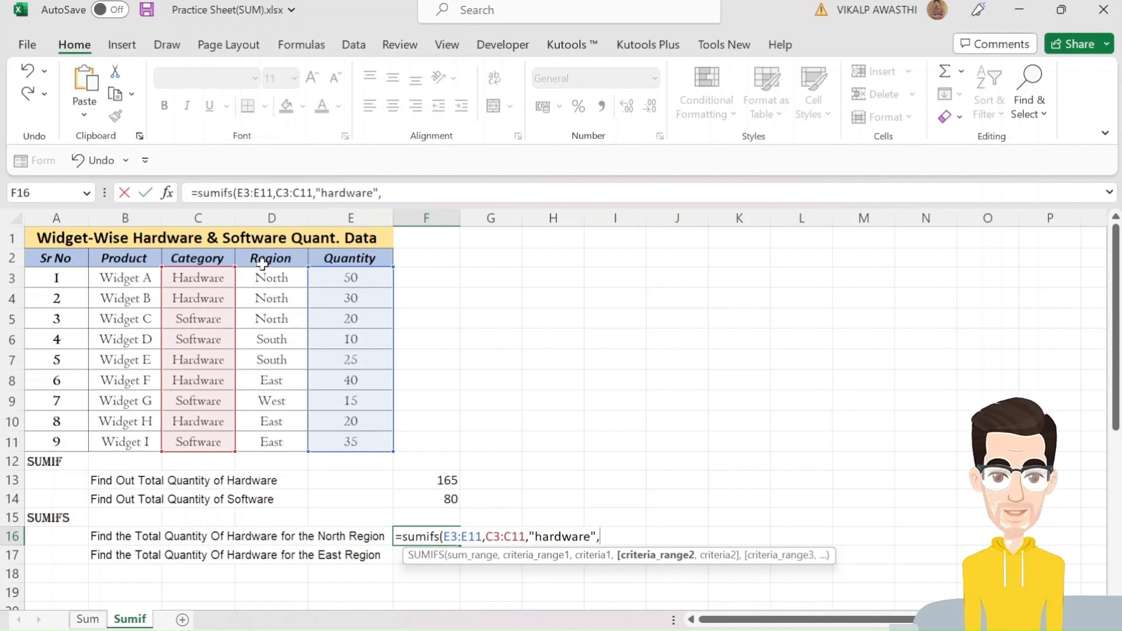
Complete the SUMIFS formula in F16 with a second condition matching the region range D3:D11 to "north"
left_click_drag(262, 272, 282, 436)
type(",")
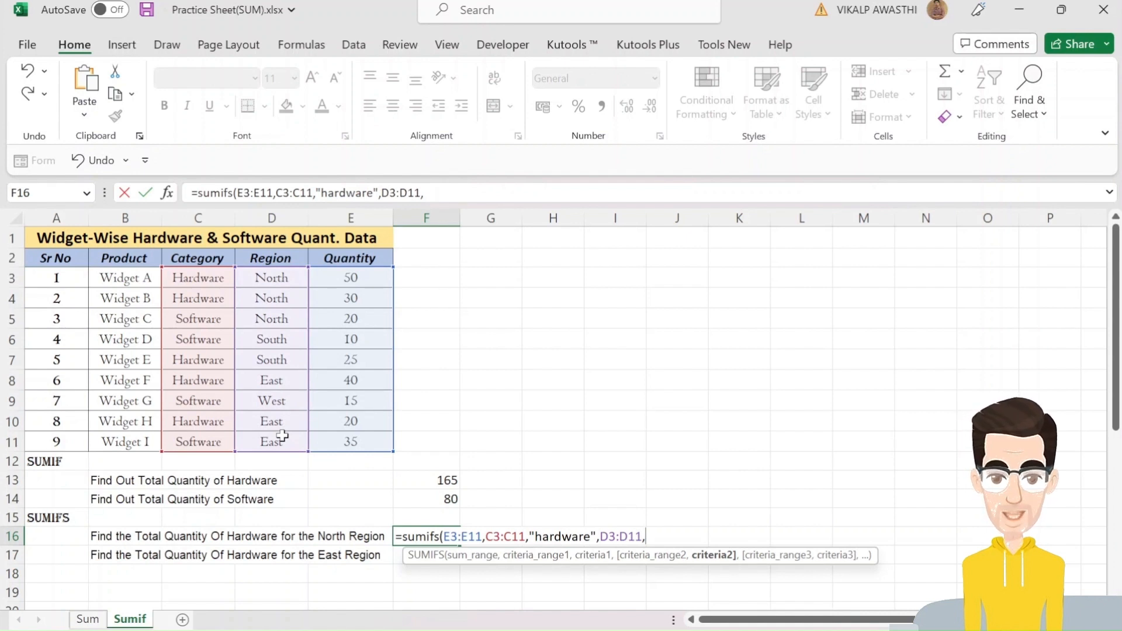
type("\"nor")
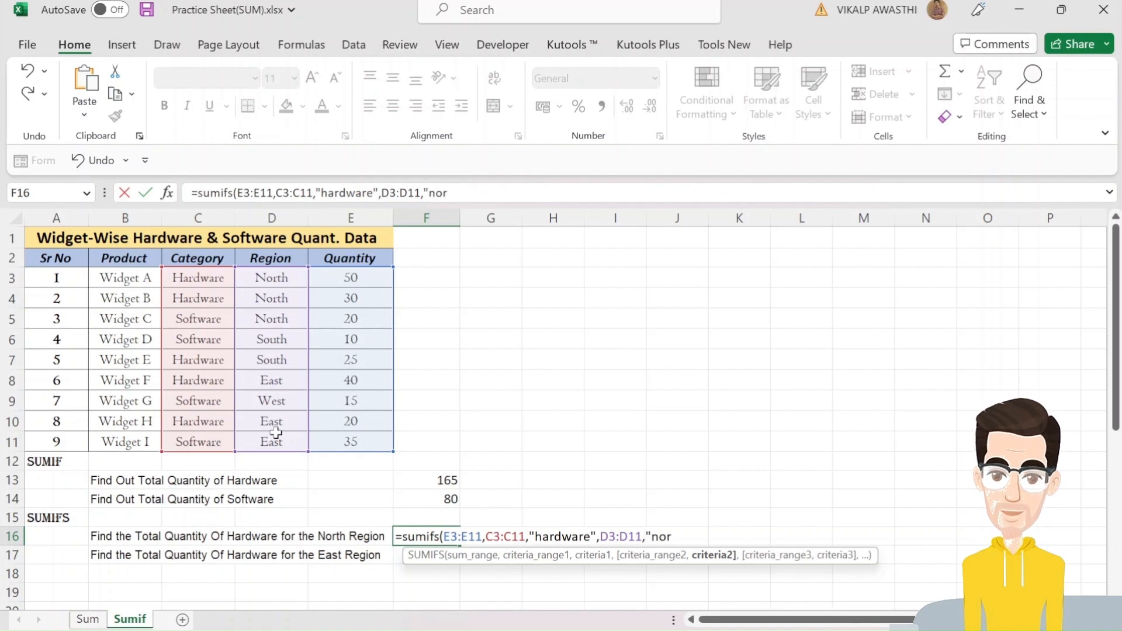
type("th")
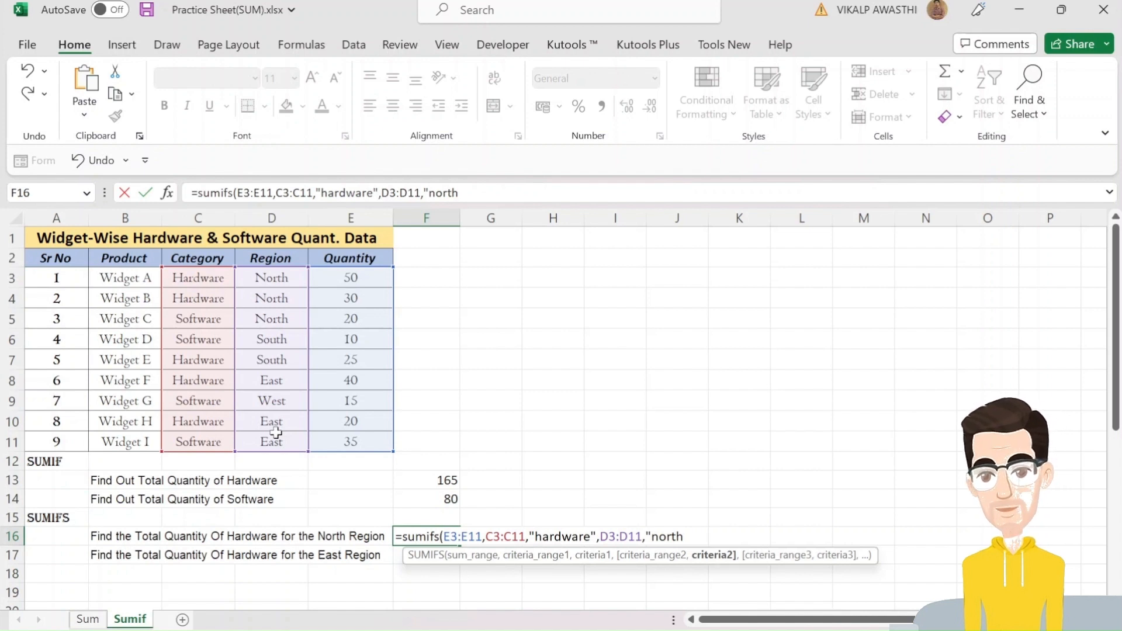
type("\")")
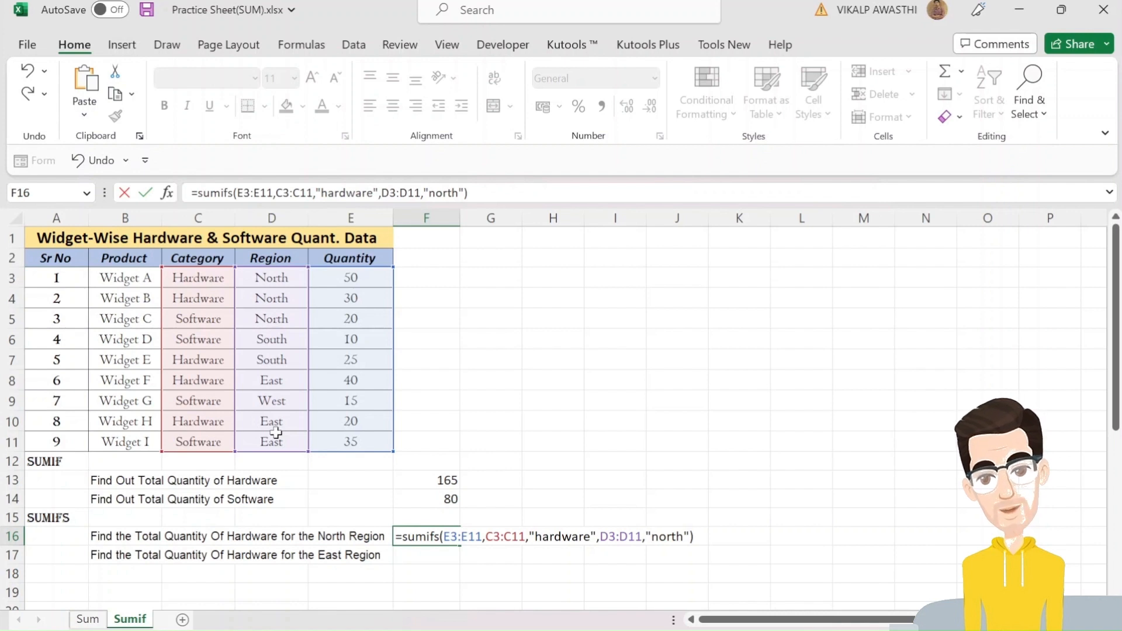
key("Return")
left_click(399, 540)
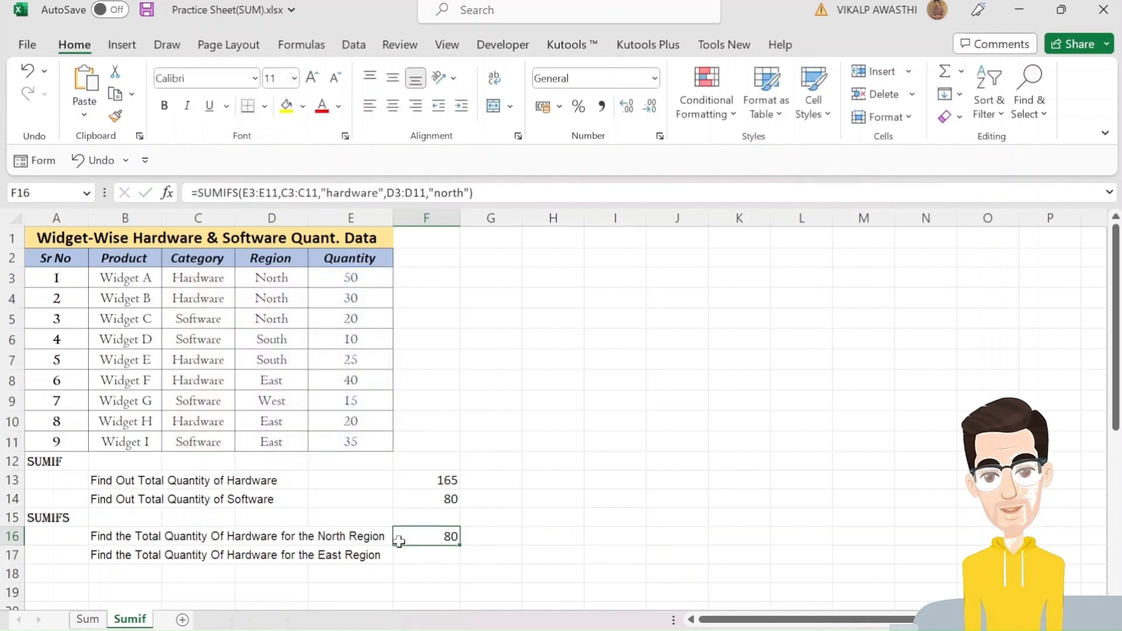
Start a SUMIFS formula in F17 with the quantities E3:E11 as the sum range
key("Down")
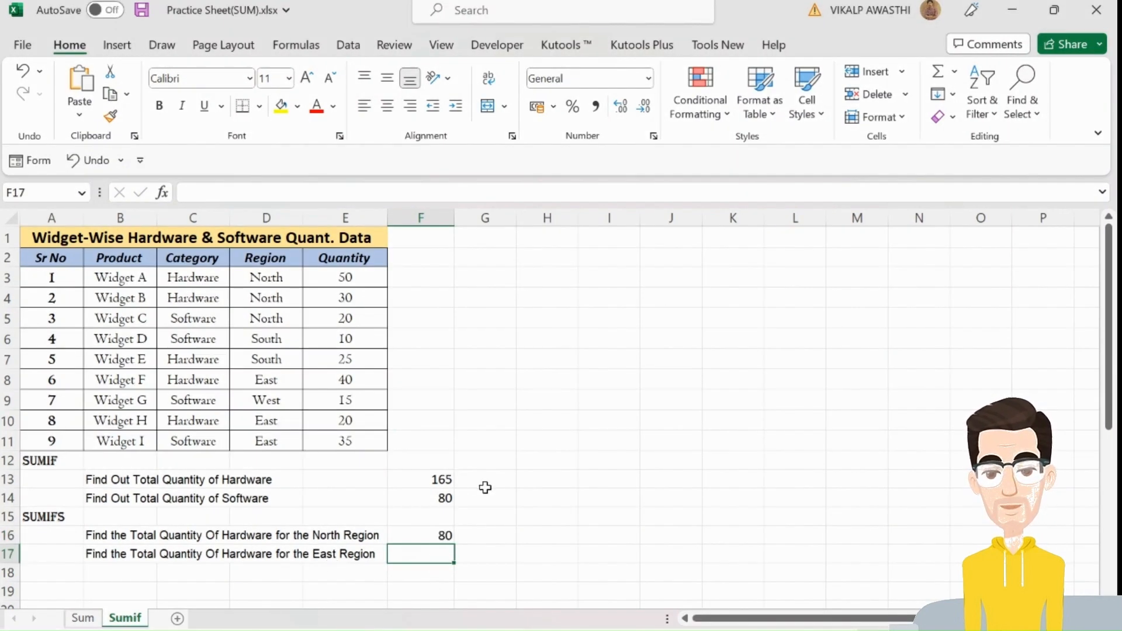
type("=sum")
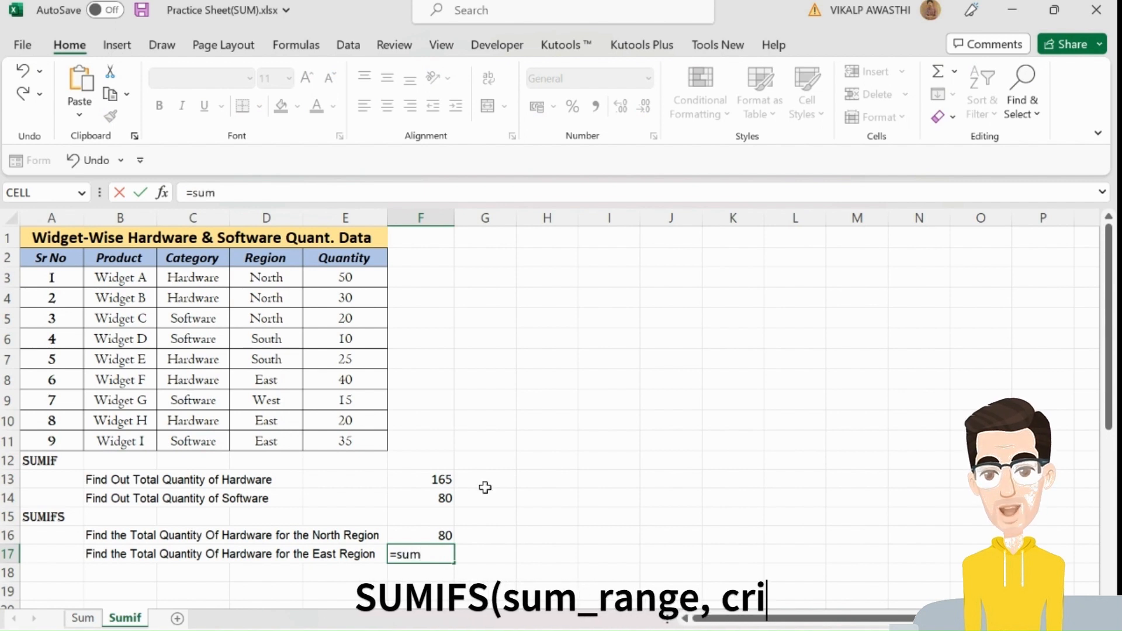
type("ifs(")
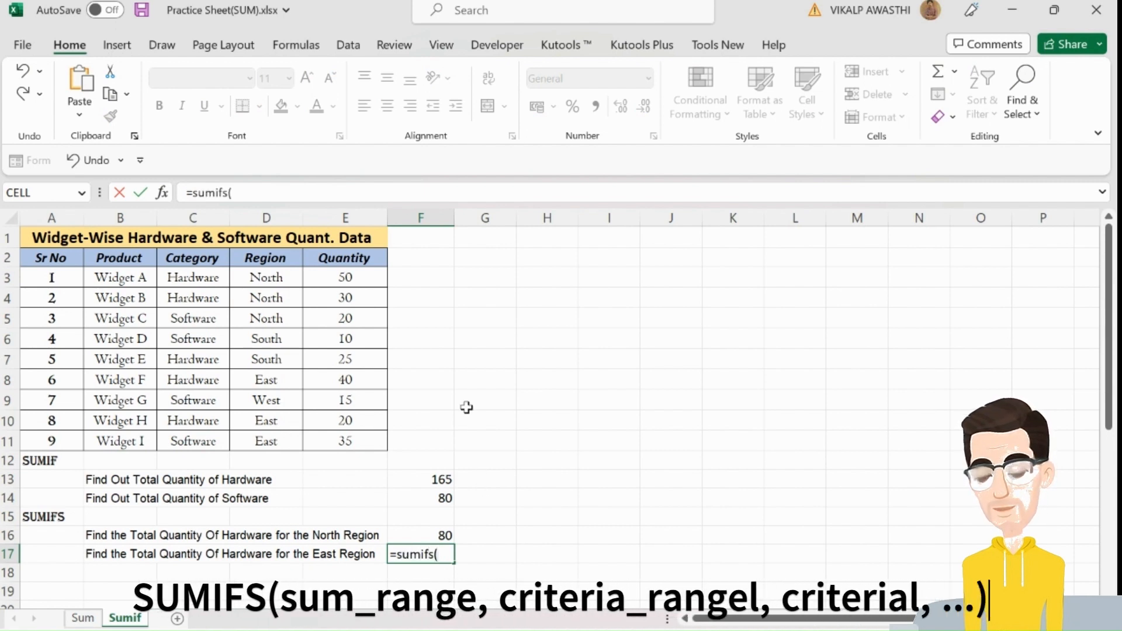
left_click(334, 282)
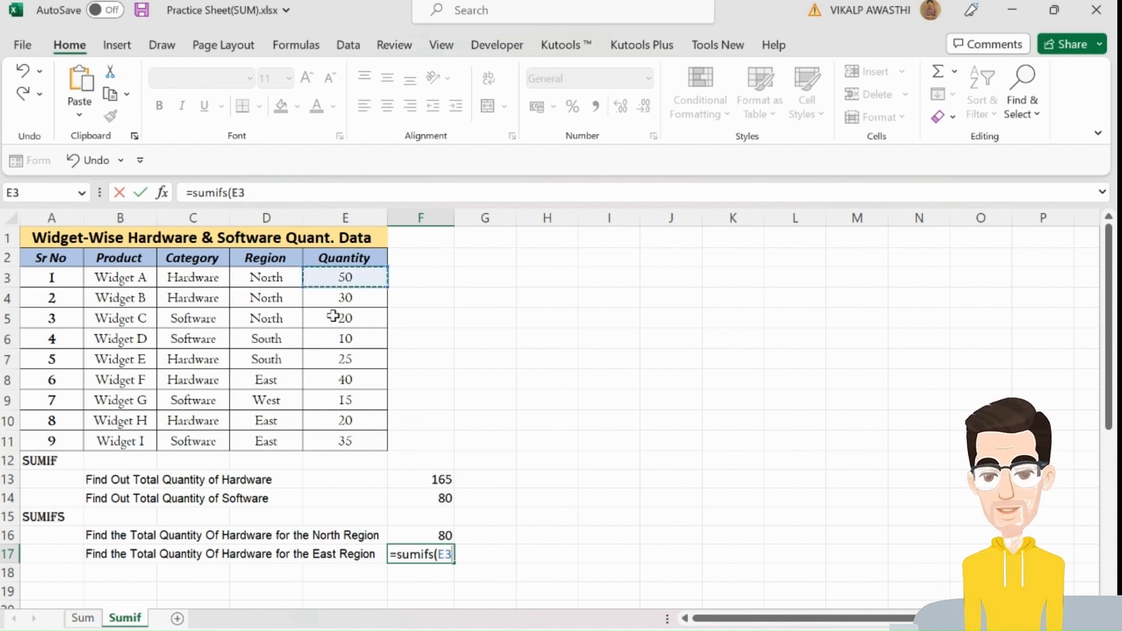
left_click_drag(333, 316, 343, 442)
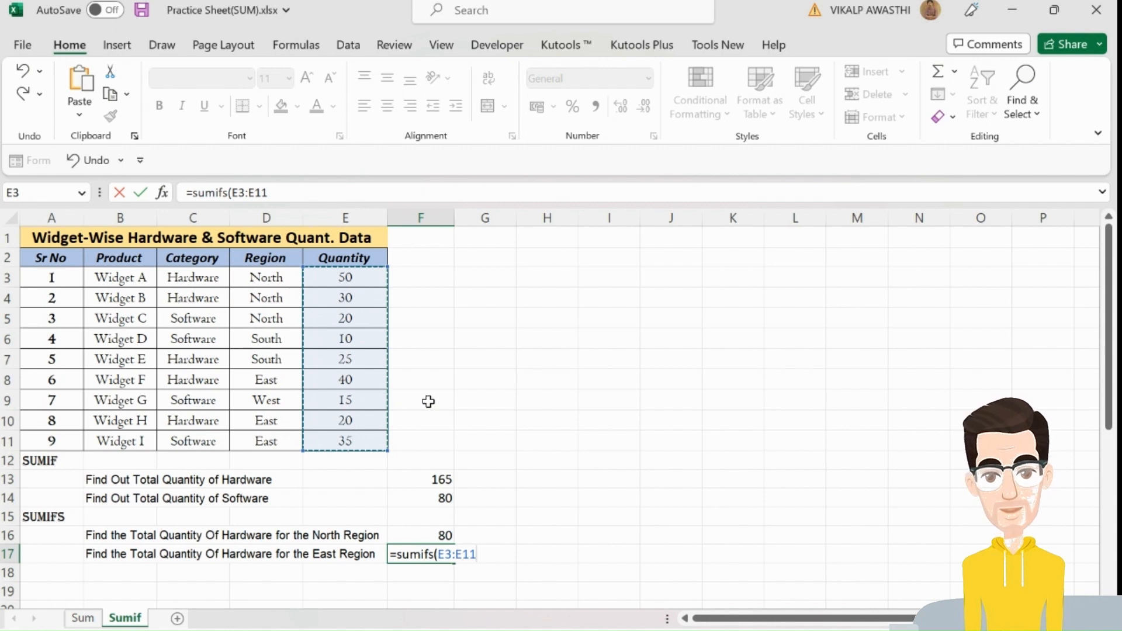
type(",")
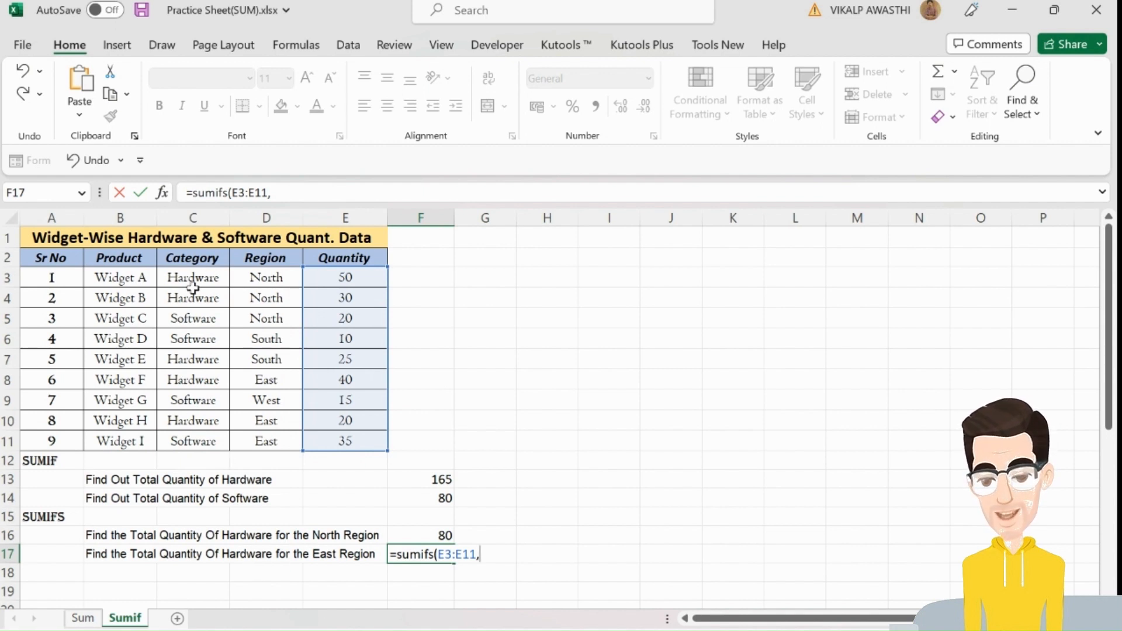
Add the first condition to the F17 formula, matching the category range C3:C11 to "hardware"
left_click_drag(174, 279, 187, 438)
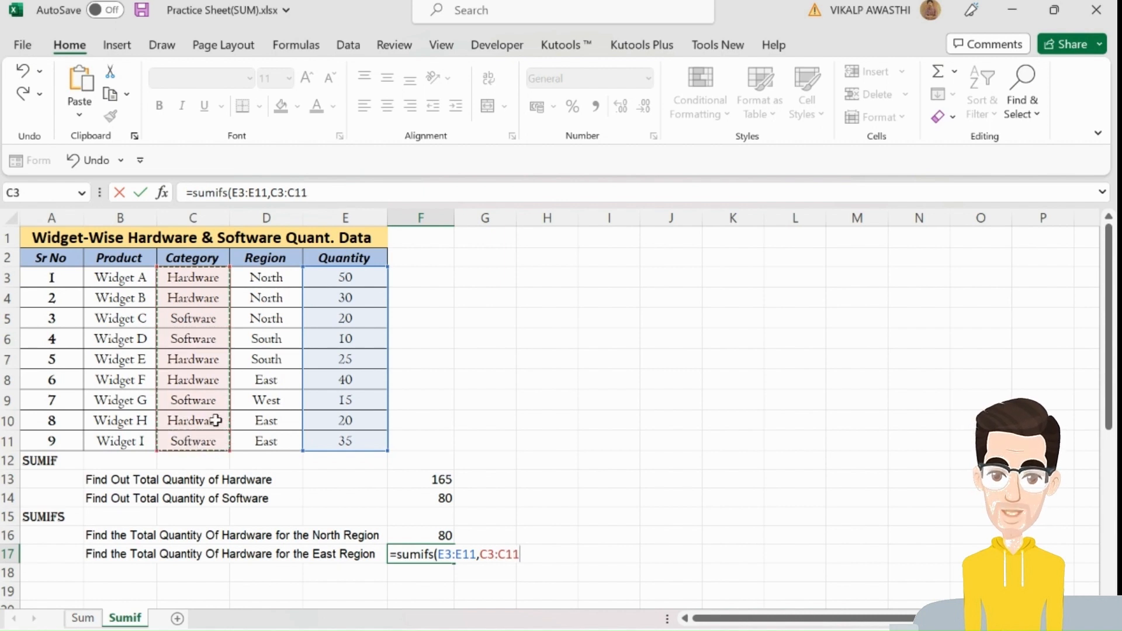
type(",")
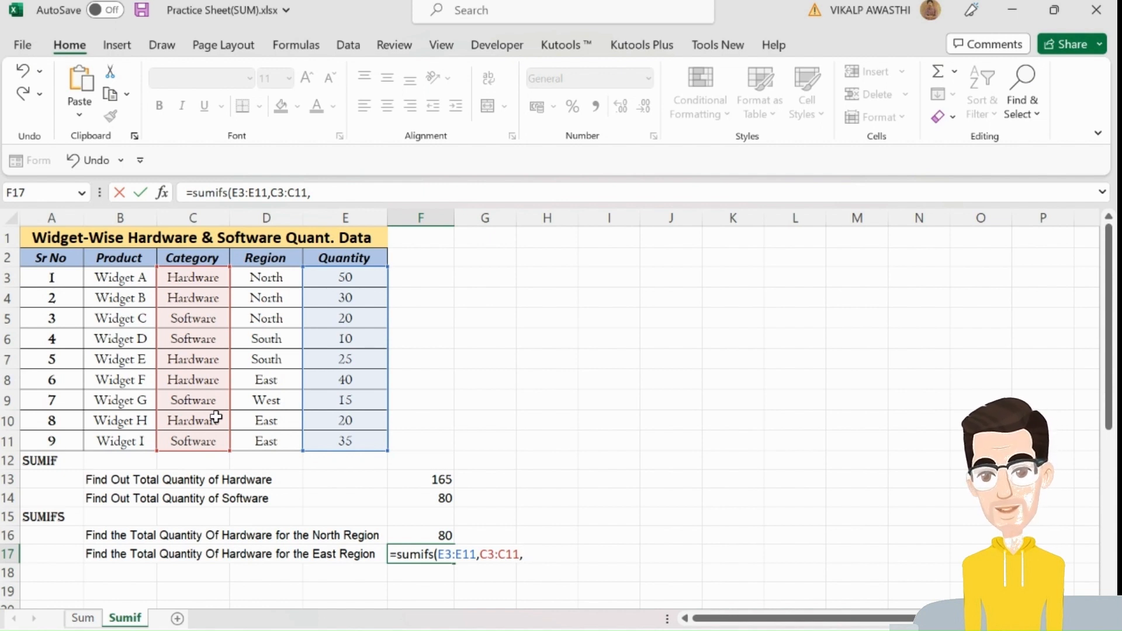
type("\"")
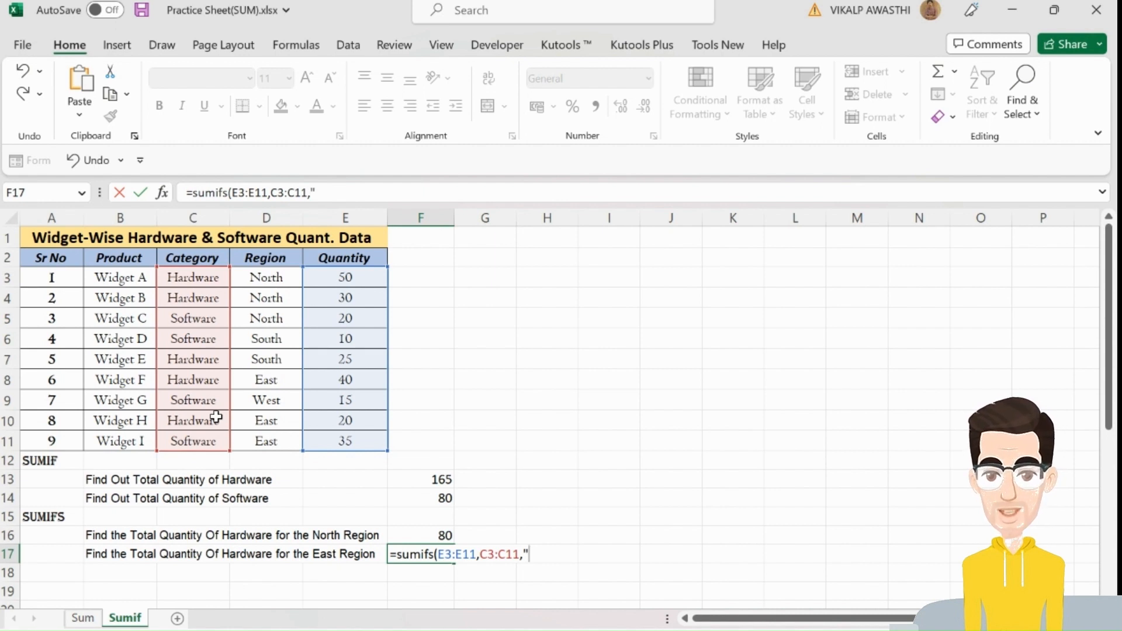
type("ha")
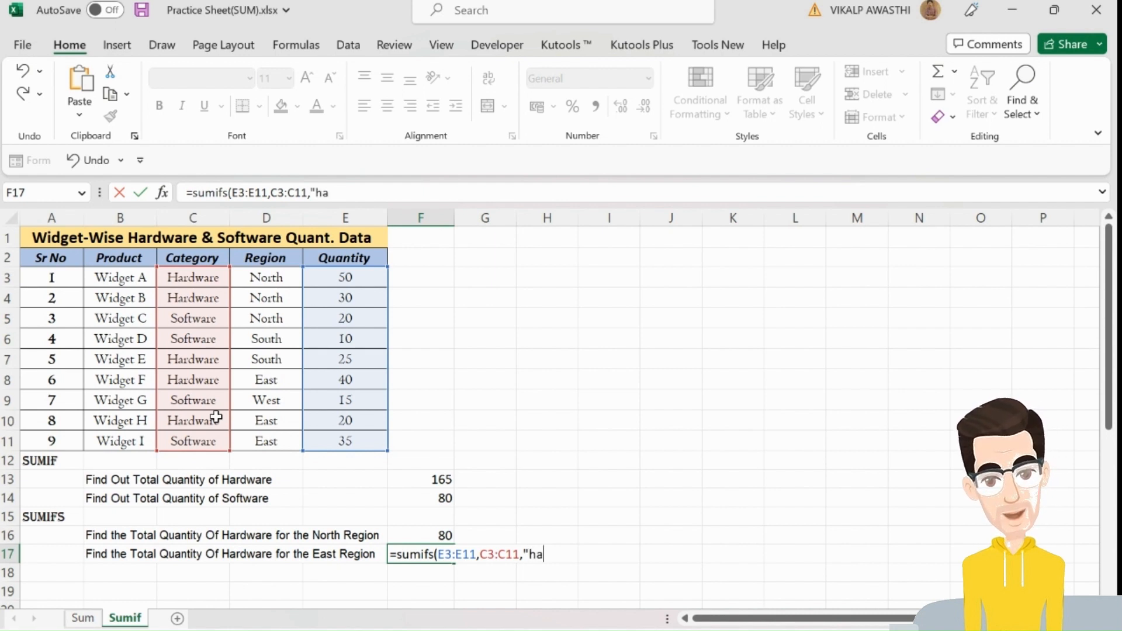
type("rdware\",")
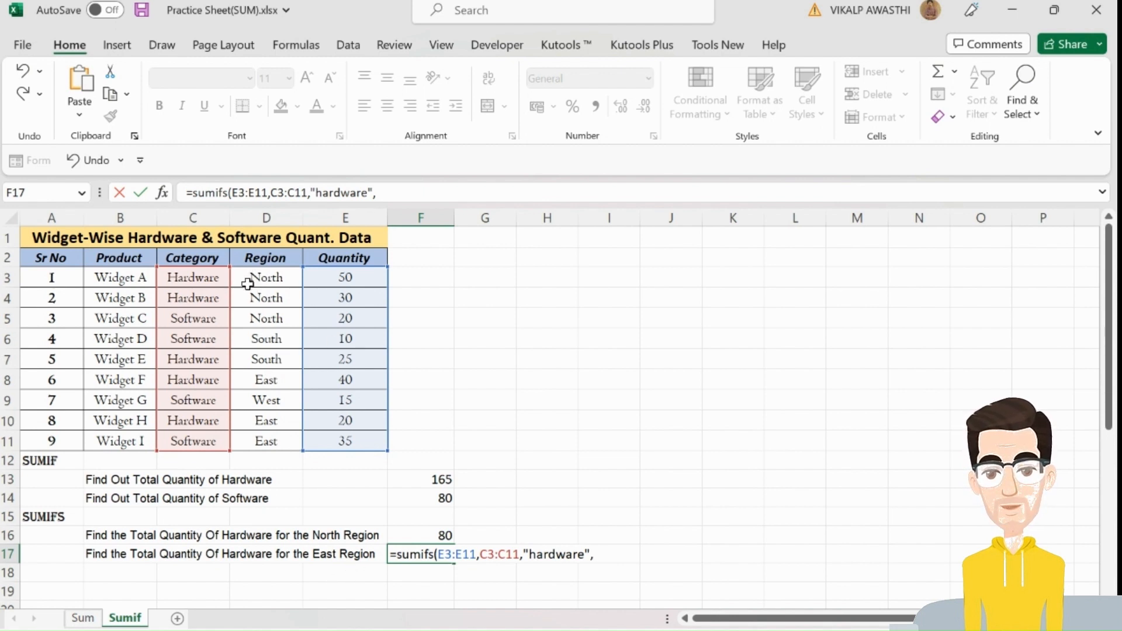
Complete the SUMIFS formula in F17 with a second condition matching the region range D3:D11 to "east"
left_click_drag(245, 280, 261, 447)
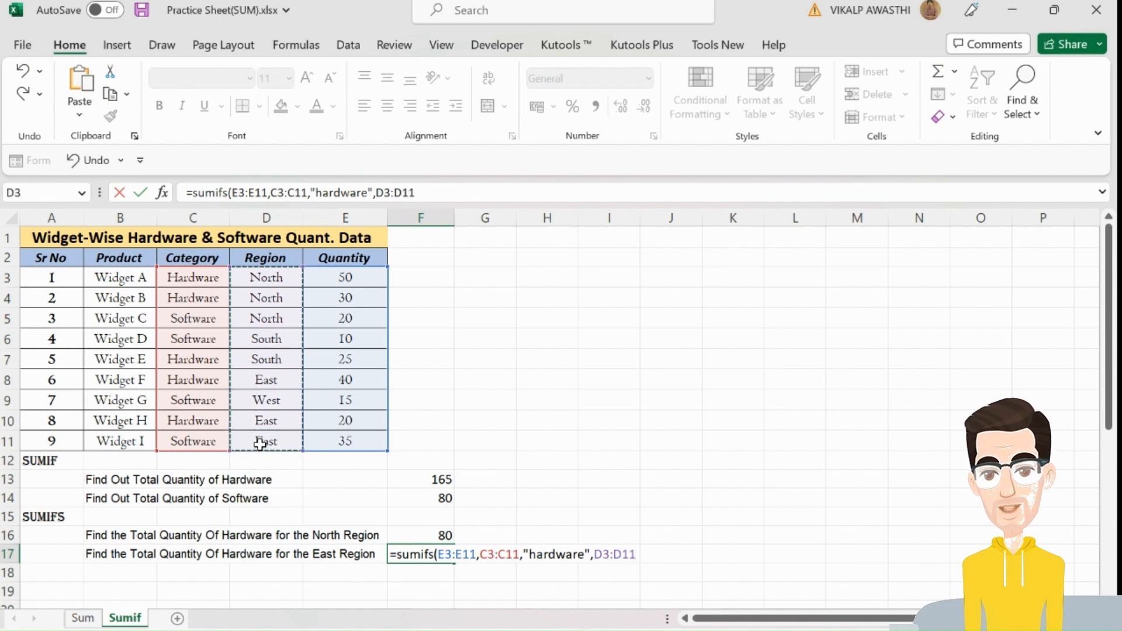
type(",")
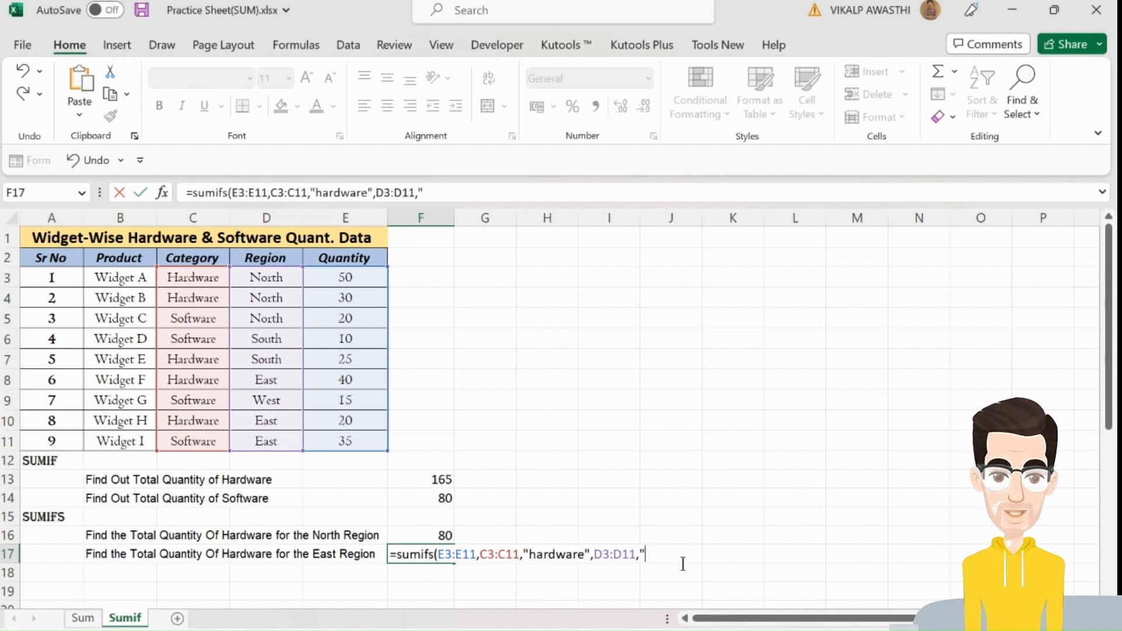
type("east")
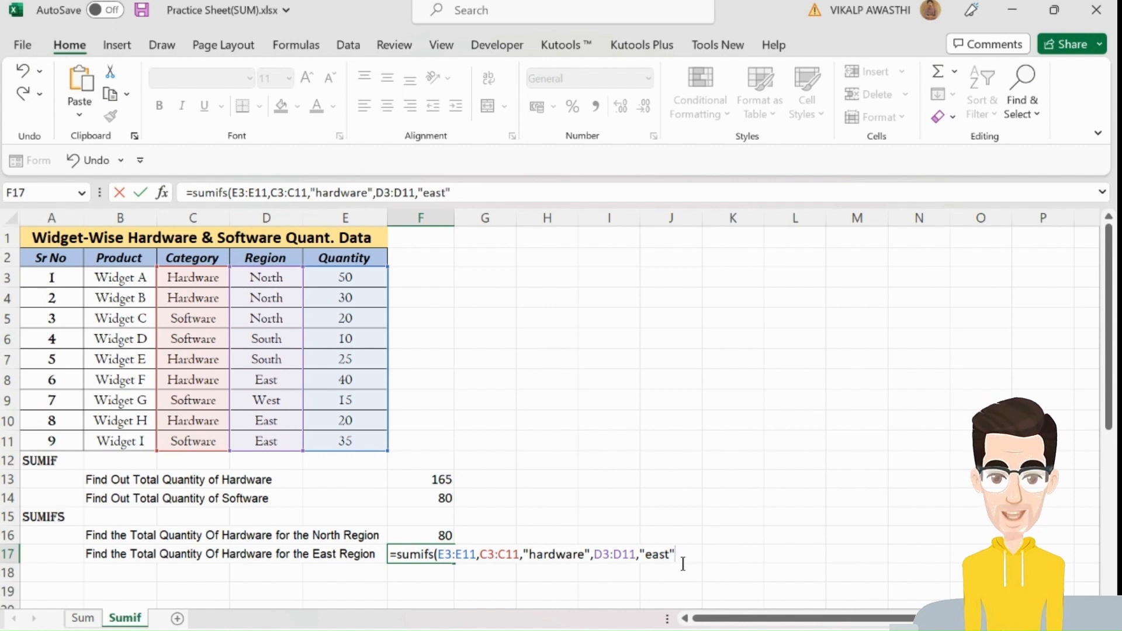
type("\")")
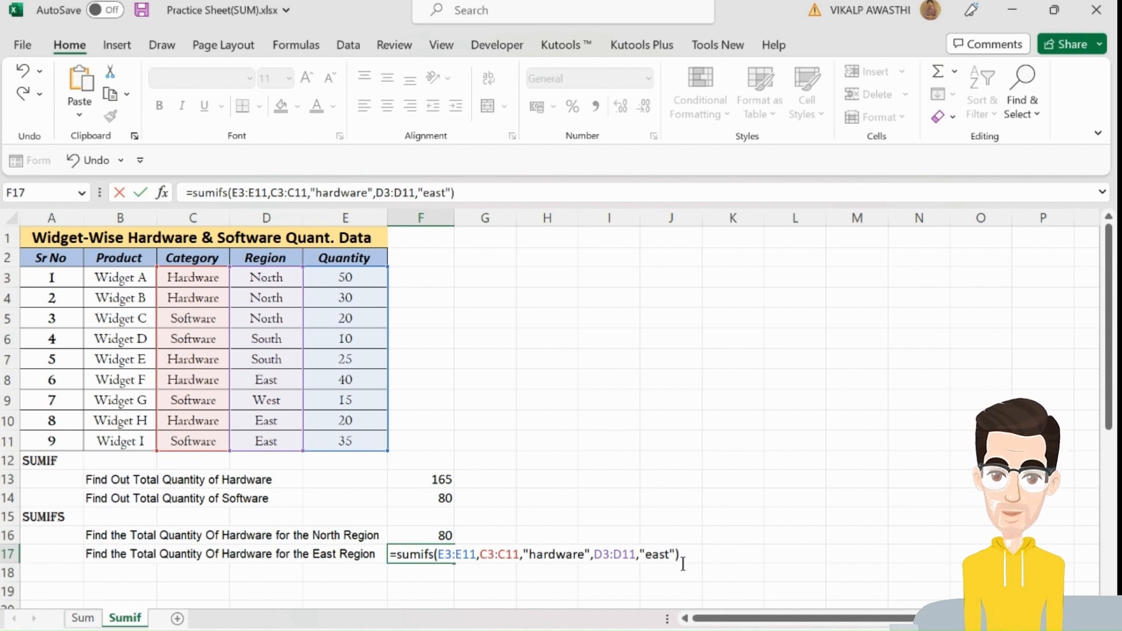
key("Return")
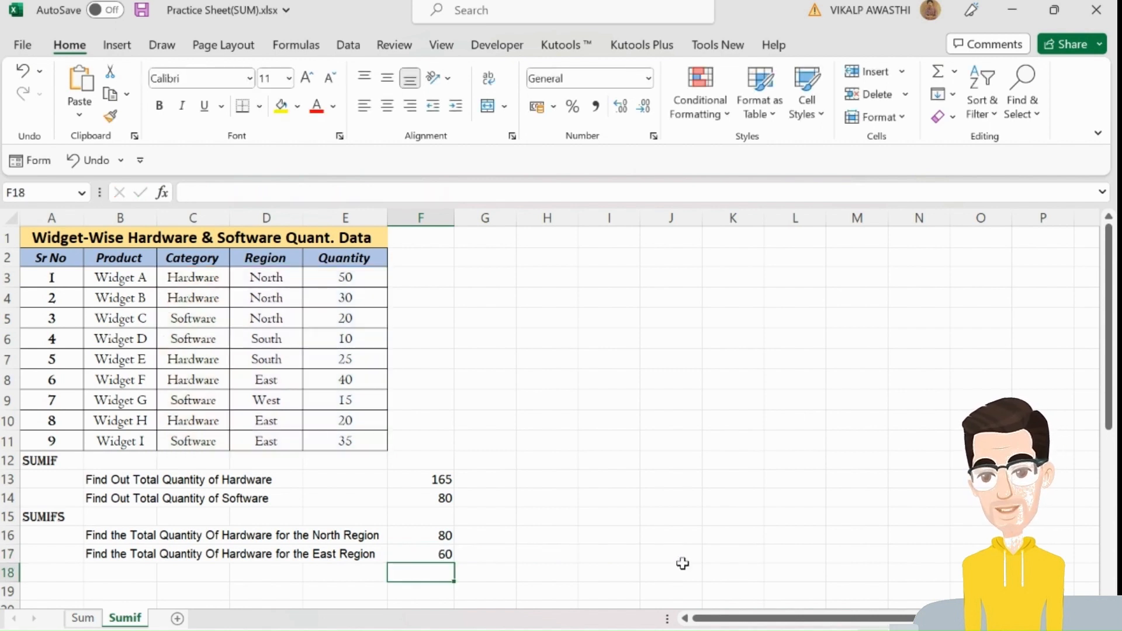
left_click(397, 557)
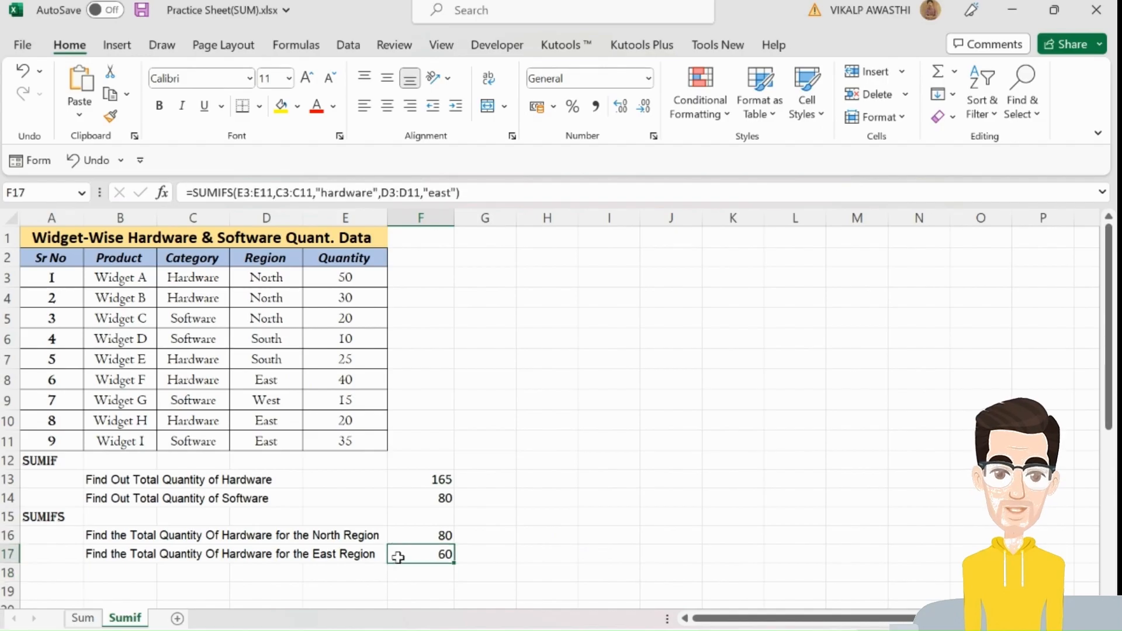